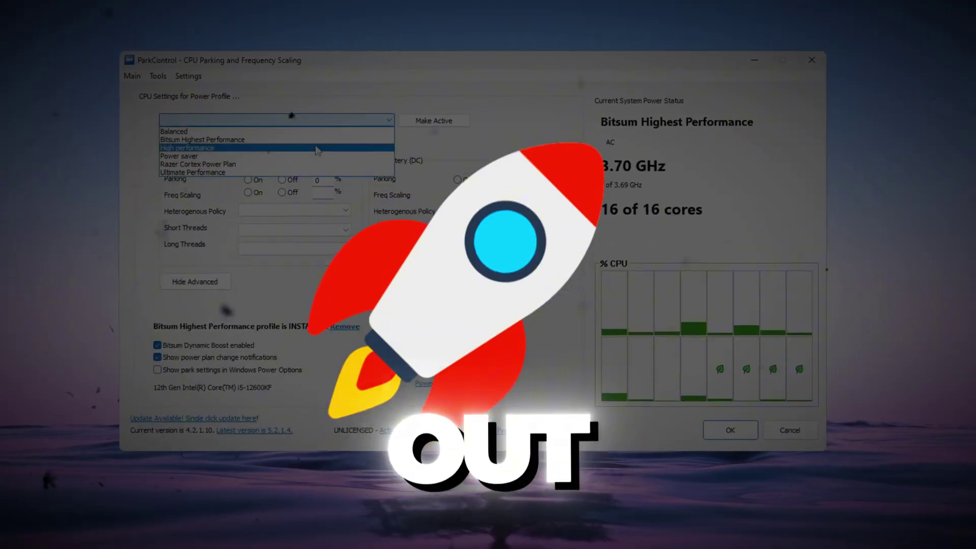
# Scroll the YouTube video page down to the description with the Boost Pack and GearUp Booster links
pyautogui.click(285, 140)
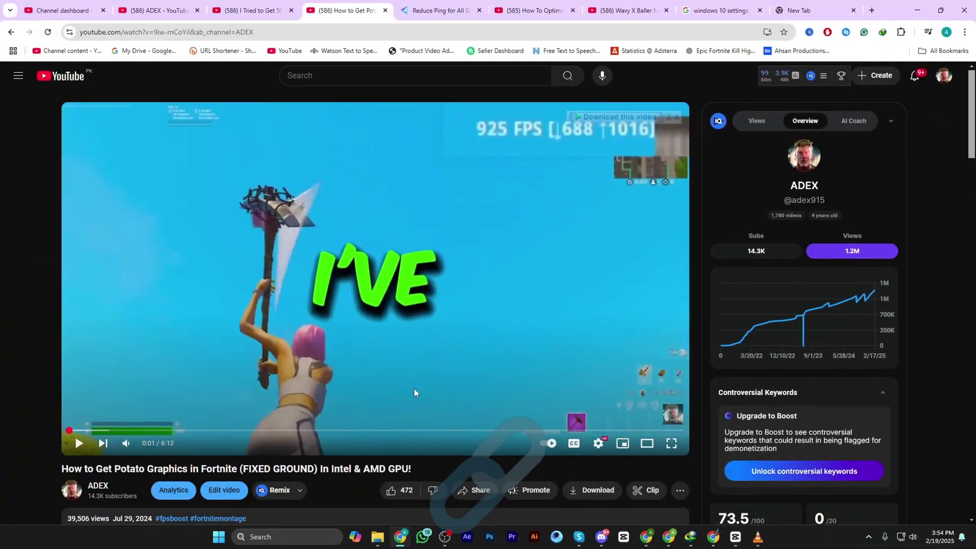
pyautogui.scroll(-4, 413, 393)
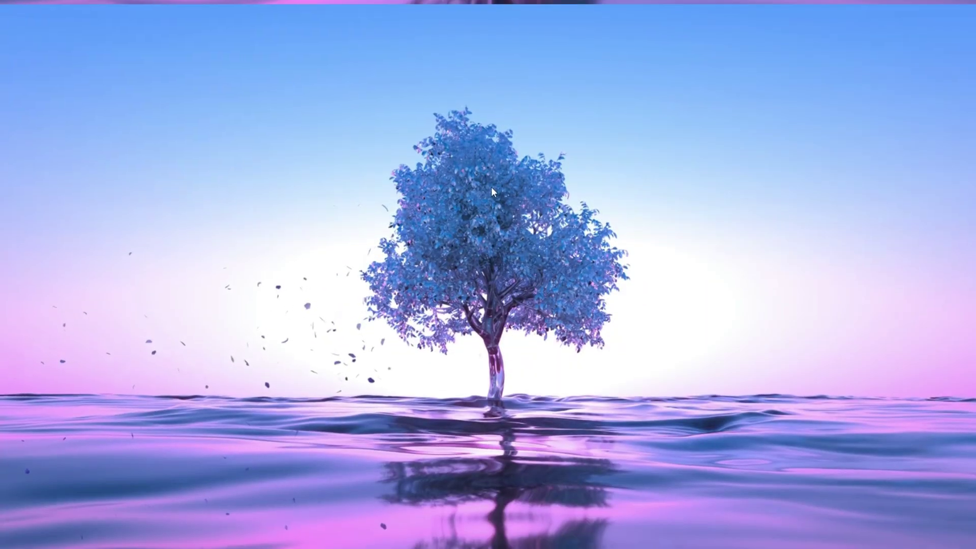
# Search 'storage settings' from Start and go to Storage Sense under Storage management
pyautogui.press('super')
pyautogui.write('settingsstorage settings')
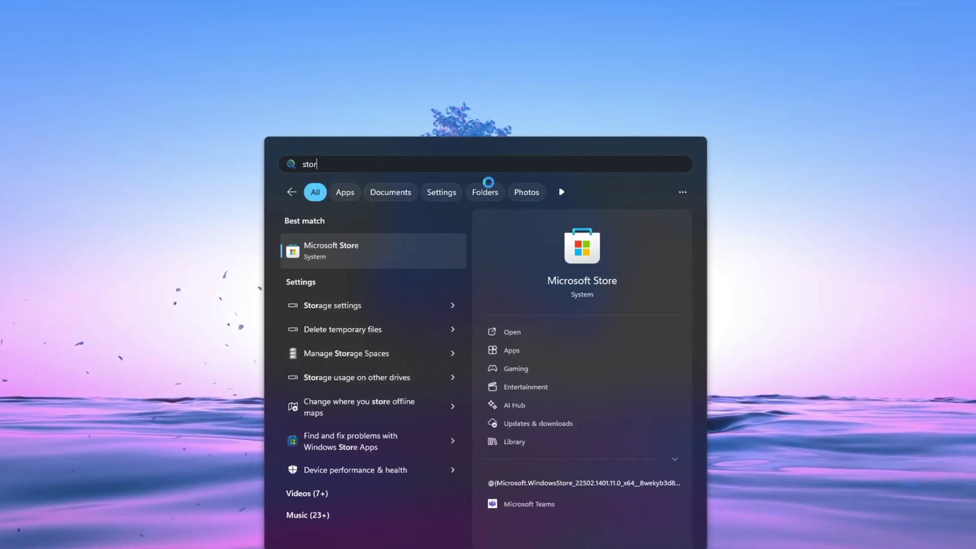
pyautogui.press('Return')
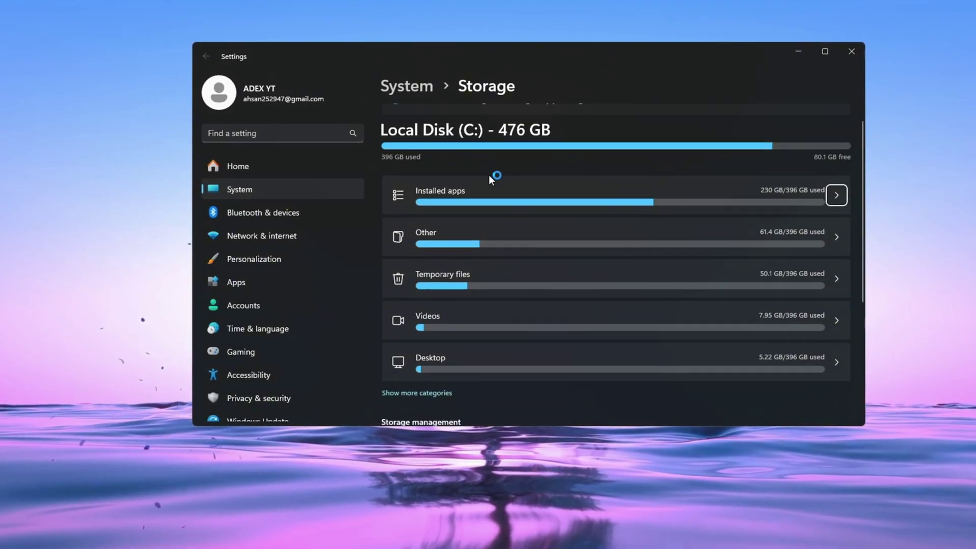
pyautogui.scroll(-5, 489, 178)
pyautogui.click(589, 273)
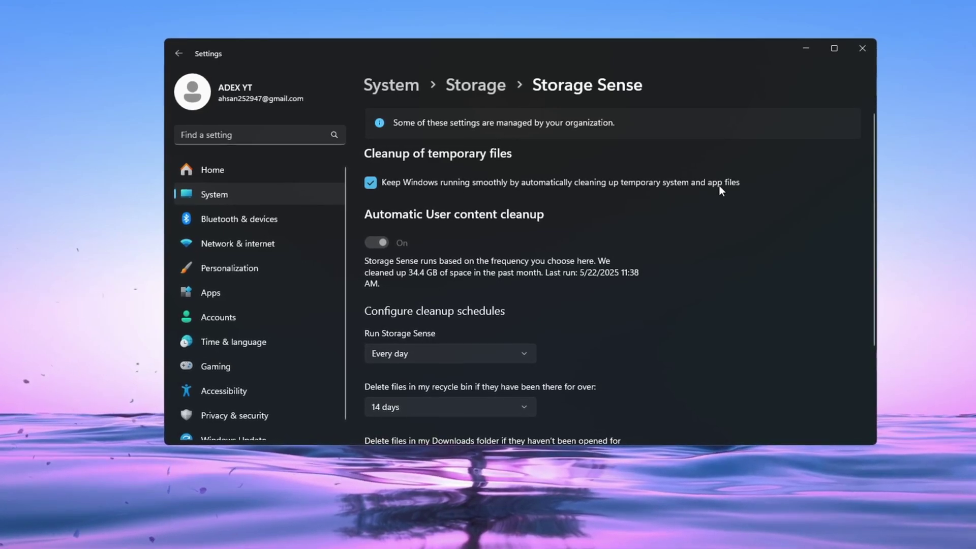
# Scroll down the Storage Sense page and run Storage Sense now, freeing 6.00 MB
pyautogui.scroll(-3, 604, 196)
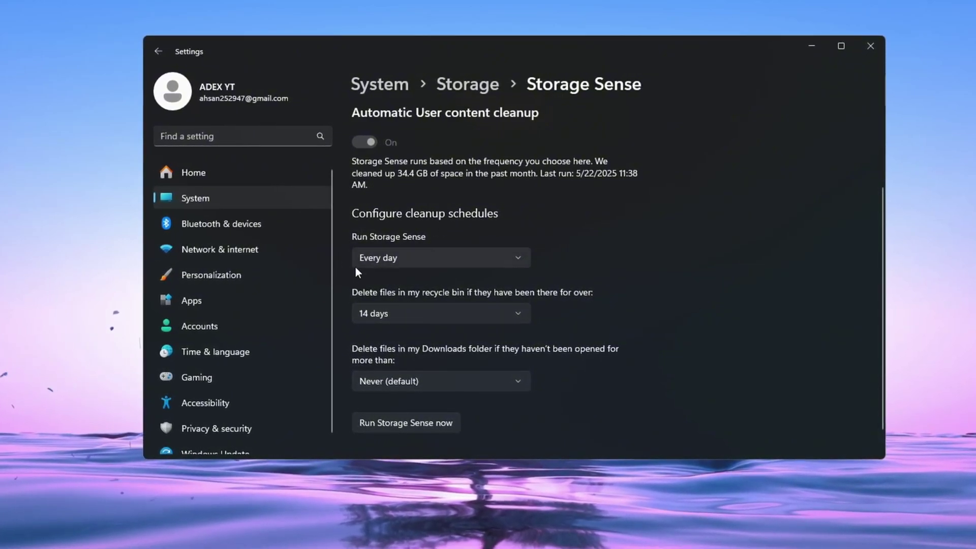
pyautogui.scroll(-1, 374, 274)
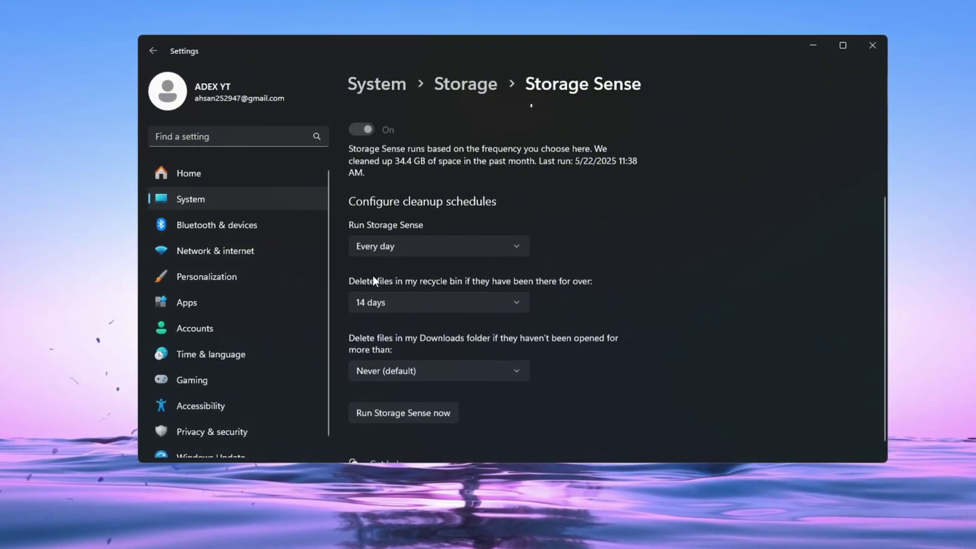
pyautogui.scroll(-1, 373, 277)
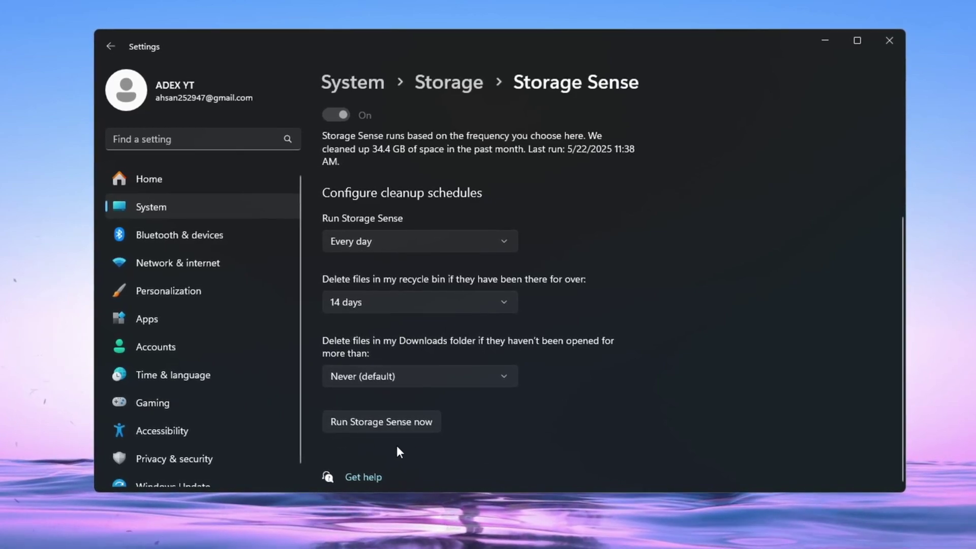
pyautogui.click(389, 427)
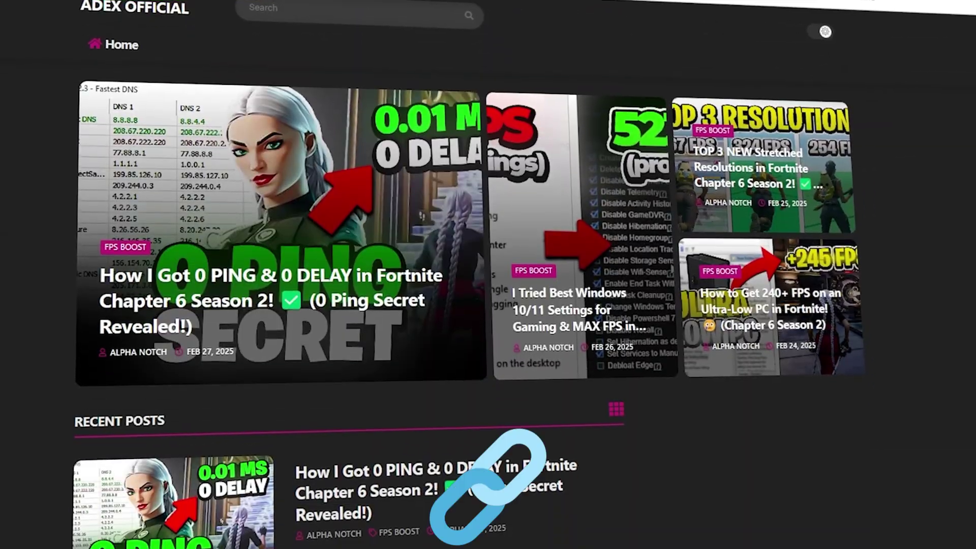
# Scroll through the ADEX Official blog's Recent Posts list
pyautogui.scroll(-8, 345, 305)
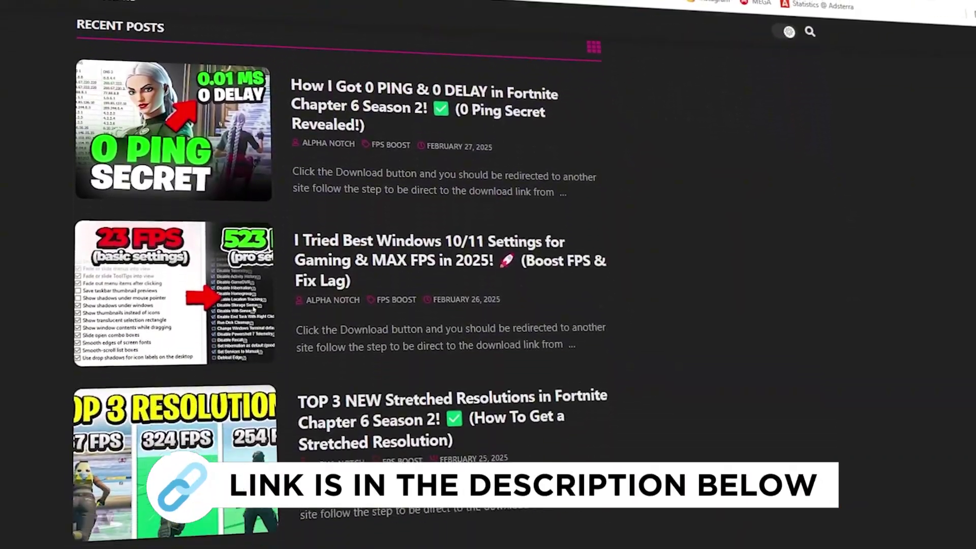
pyautogui.scroll(-3, 345, 304)
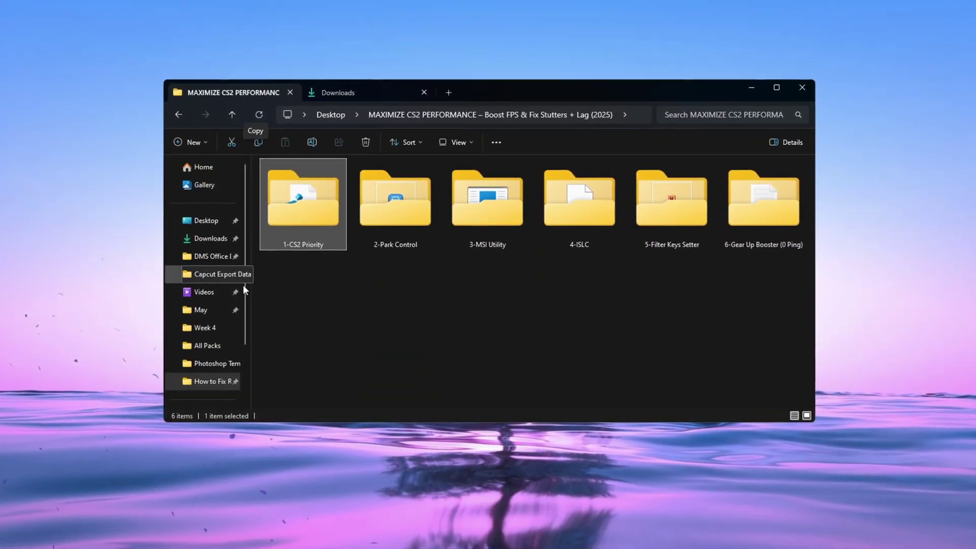
# Open the 1-CS2 Priority folder and pick out Normal, Mid and High Priority.reg in turn
pyautogui.doubleClick(304, 228)
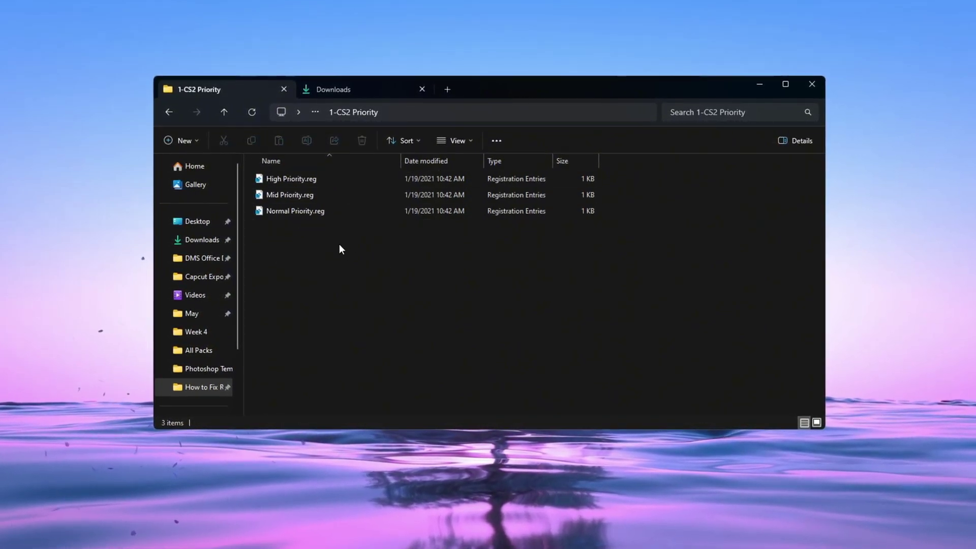
pyautogui.moveTo(323, 257); pyautogui.dragTo(387, 167)
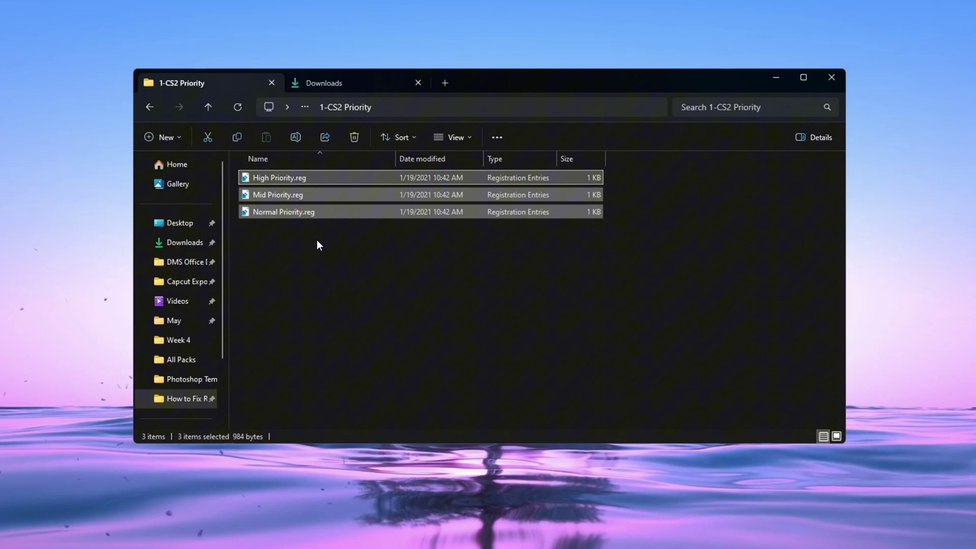
pyautogui.click(286, 215)
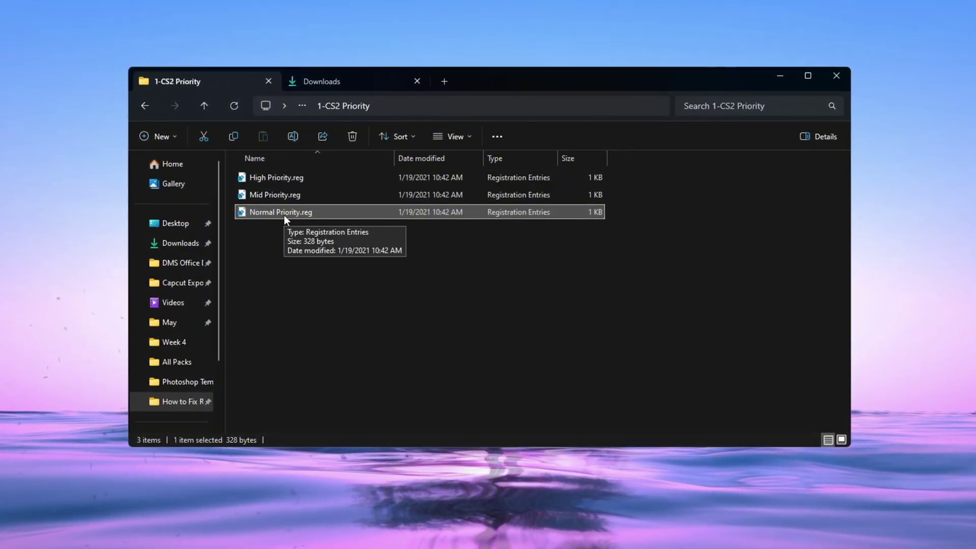
pyautogui.click(267, 193)
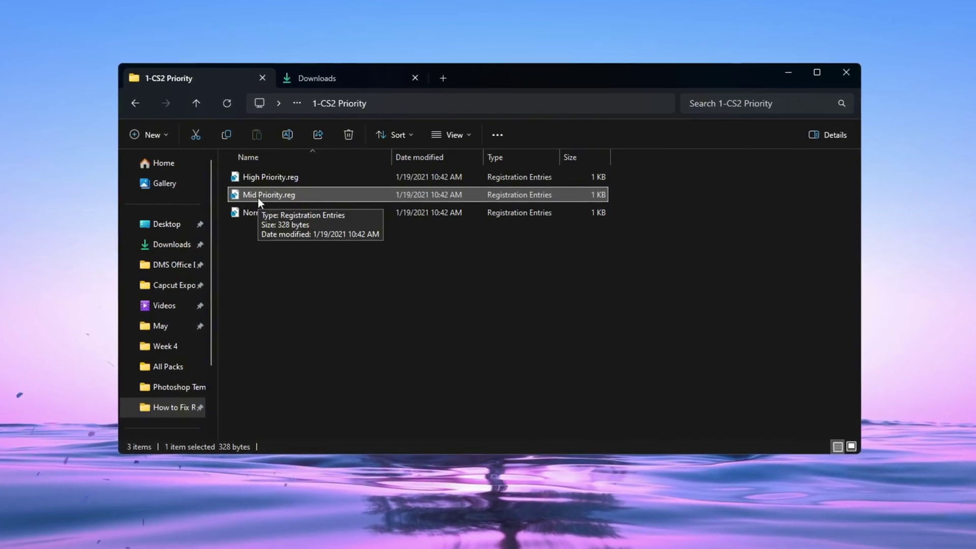
pyautogui.click(274, 178)
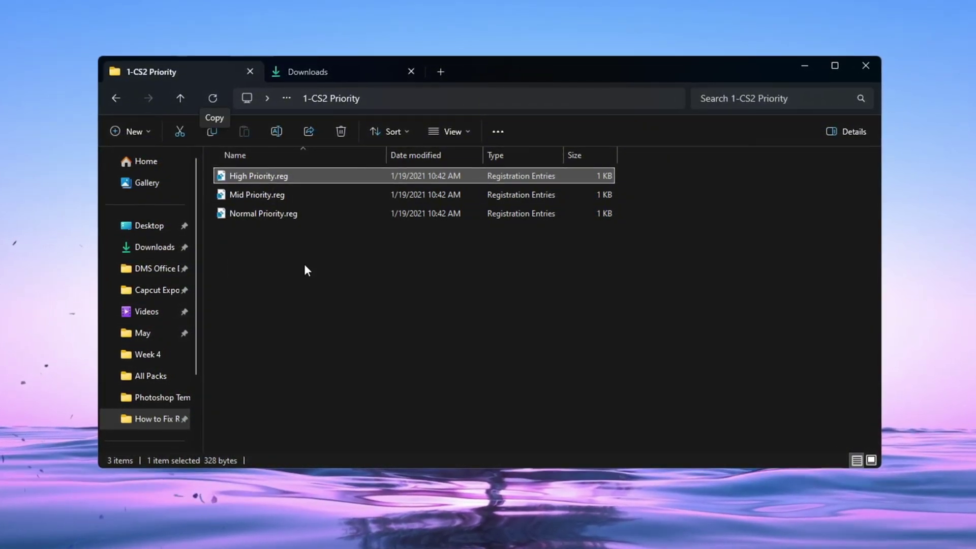
# Reselect all three .reg files, then clear the selection and select Mid Priority.reg
pyautogui.moveTo(414, 218); pyautogui.dragTo(458, 175)
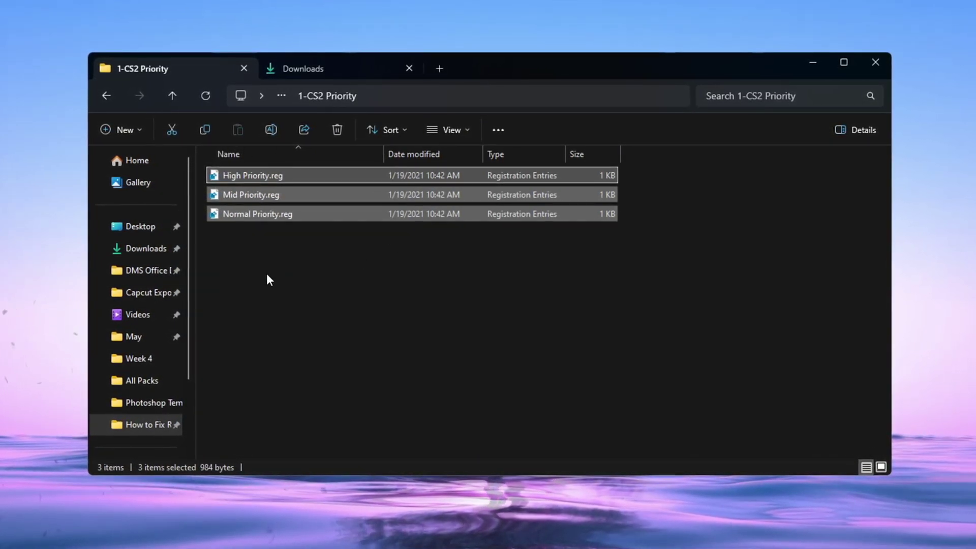
pyautogui.click(300, 239)
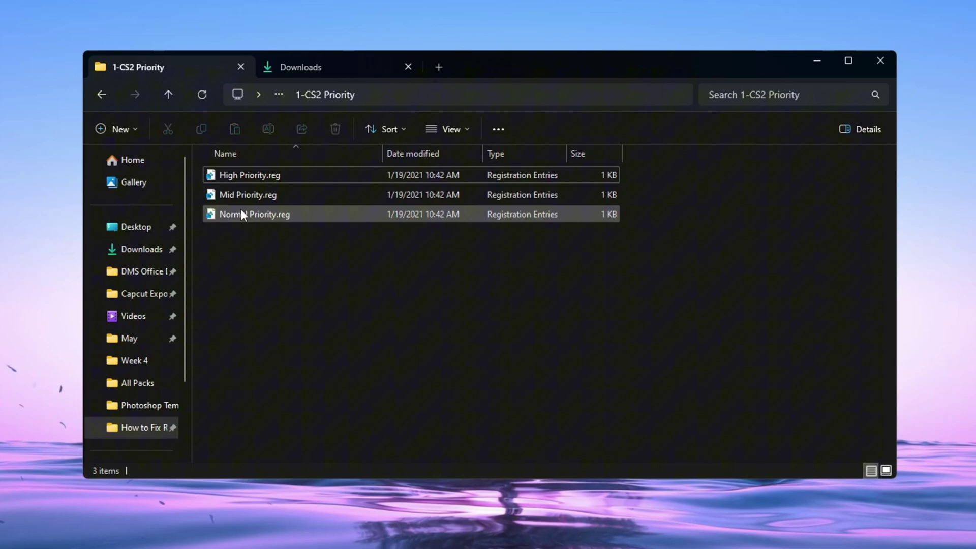
pyautogui.click(232, 199)
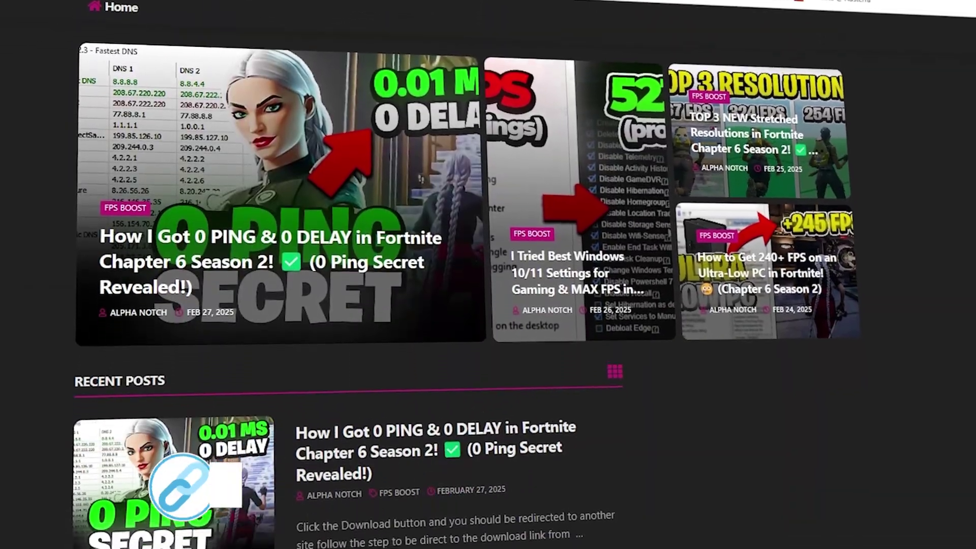
# Scroll the ADEX Official homepage down to its Recent Posts again
pyautogui.scroll(-8, 488, 274)
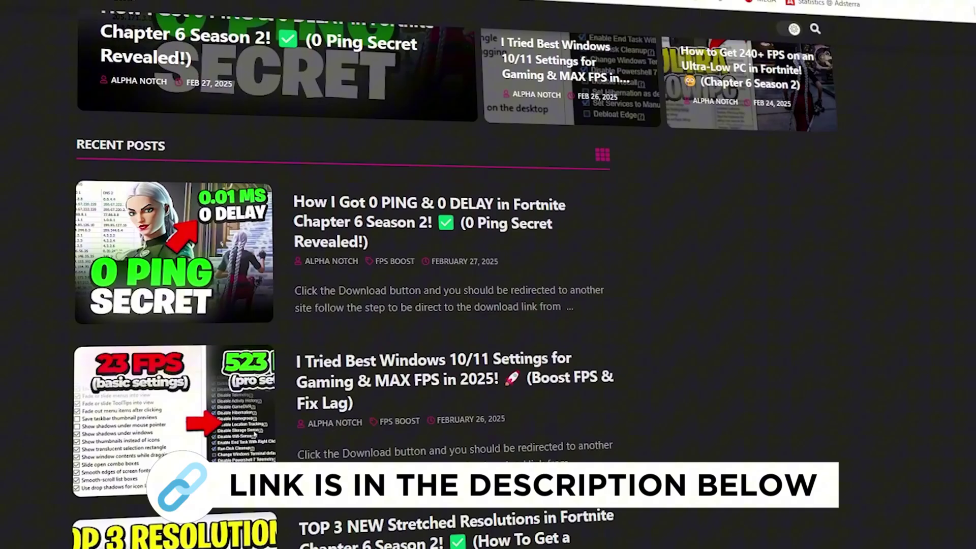
pyautogui.scroll(-10, 488, 274)
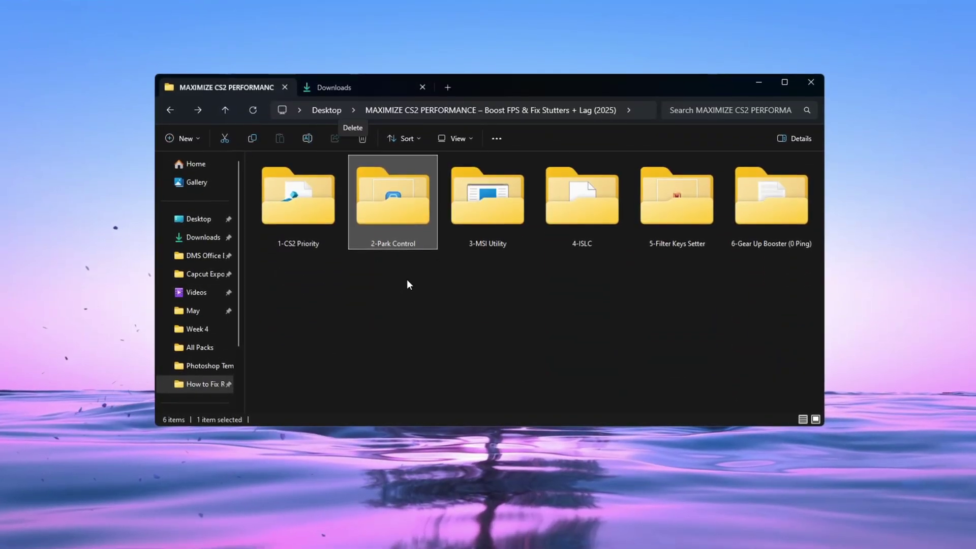
# Run the 2-Park Control installer, choose Bitsum Highest Performance and enable Bitsum Dynamic Boost
pyautogui.doubleClick(395, 211)
pyautogui.click(319, 180)
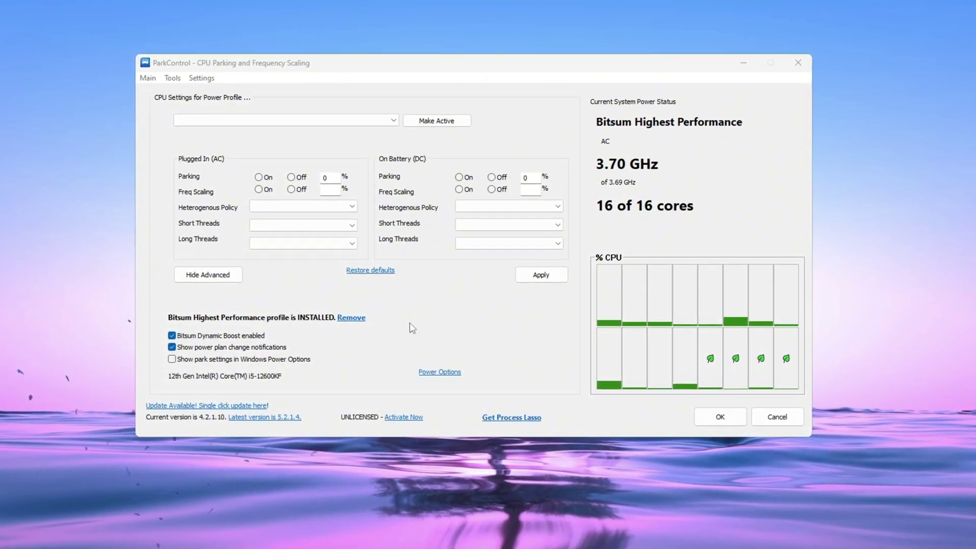
pyautogui.click(385, 122)
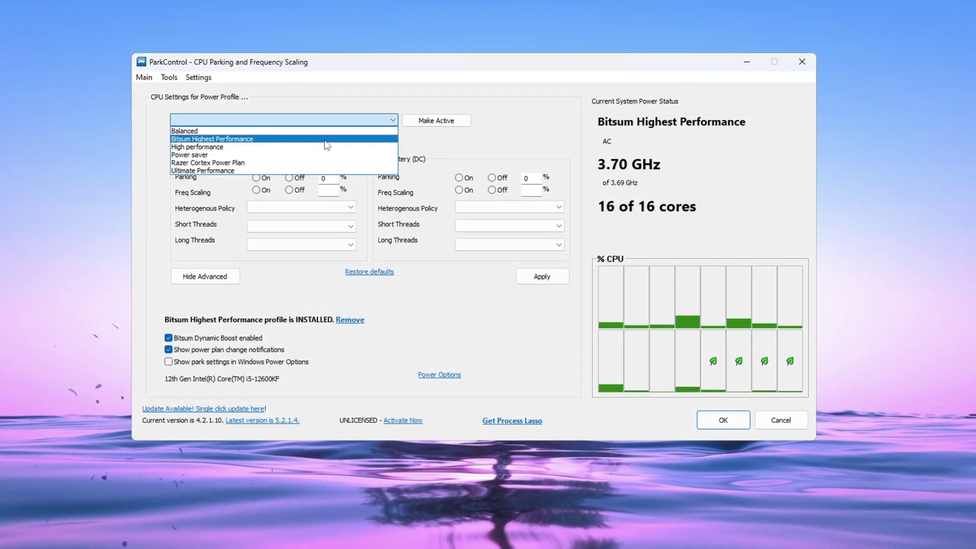
pyautogui.click(246, 138)
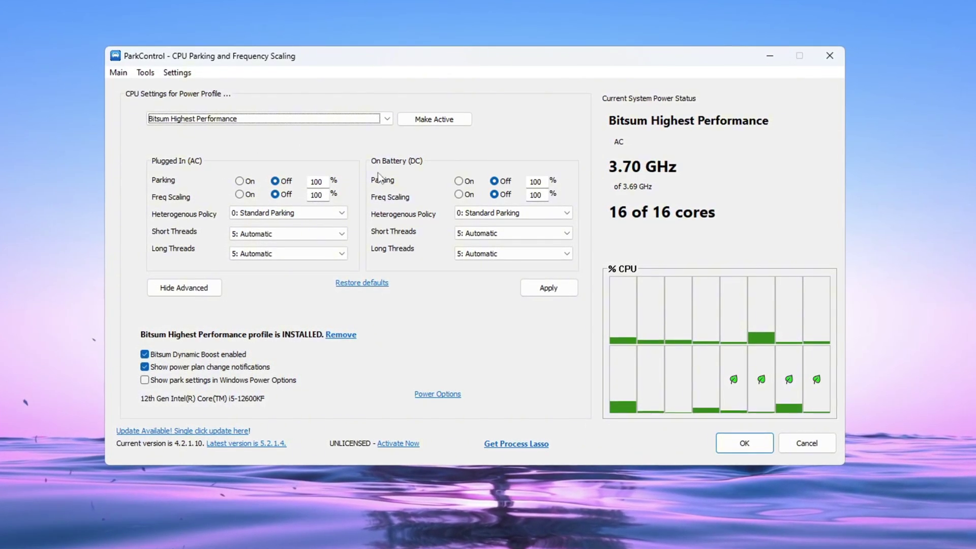
pyautogui.click(141, 358)
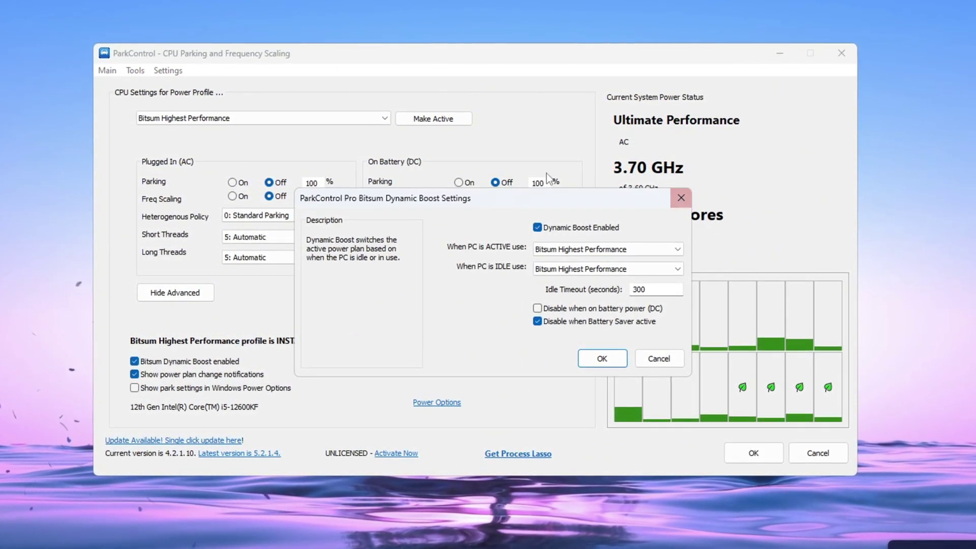
# Cancel Dynamic Boost Settings, then confirm the plan in Power Options and close it
pyautogui.click(660, 361)
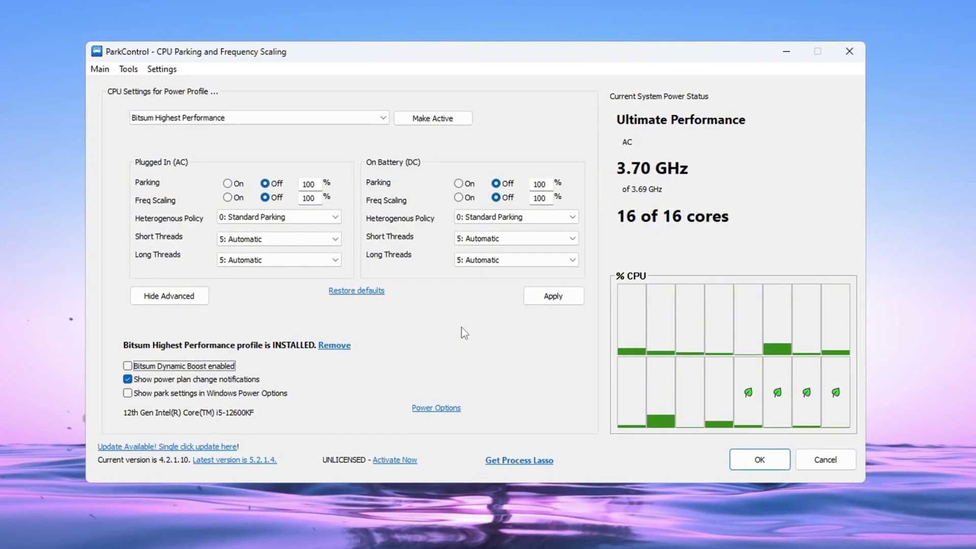
pyautogui.click(449, 415)
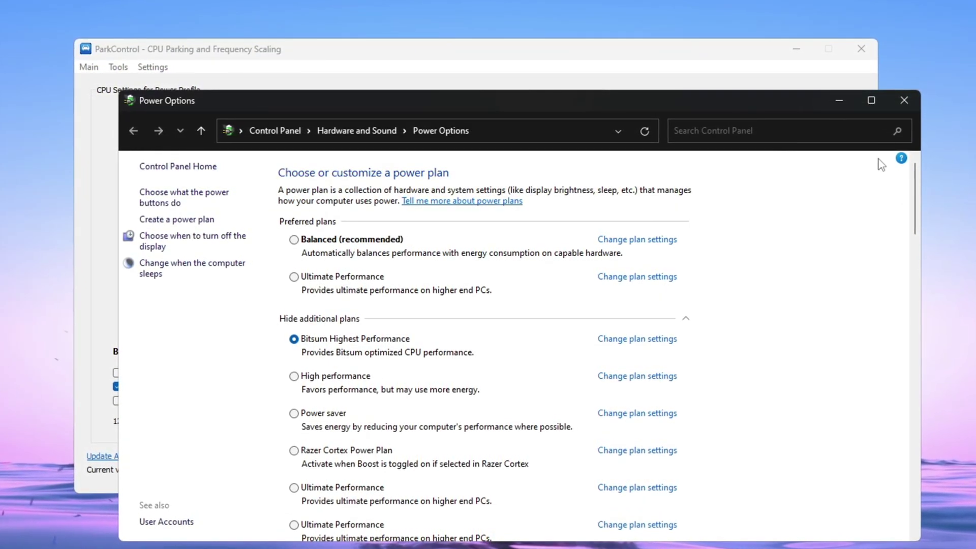
pyautogui.click(900, 101)
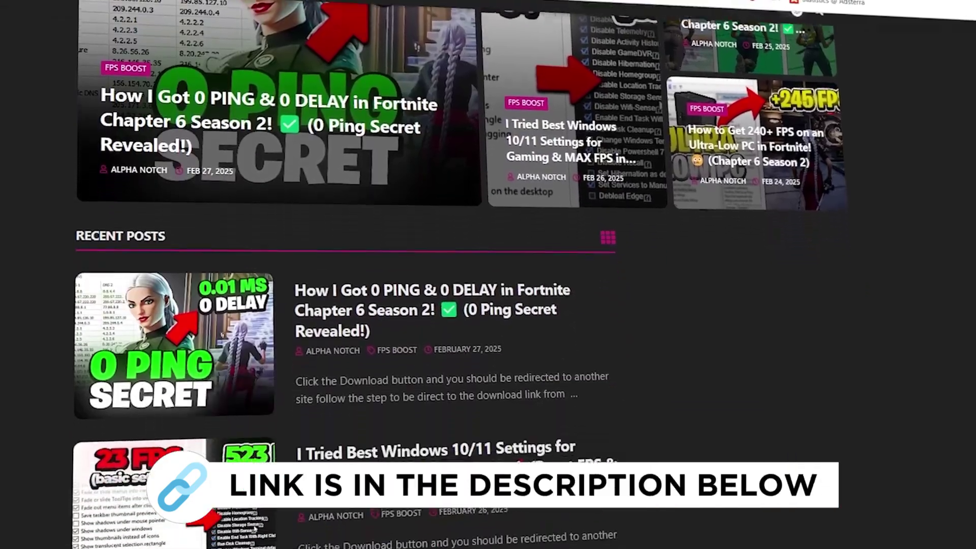
# Scroll the MAXIMIZE CS2 PERFORMANCE folder and open 3-MSI Utility
pyautogui.scroll(-8, 345, 275)
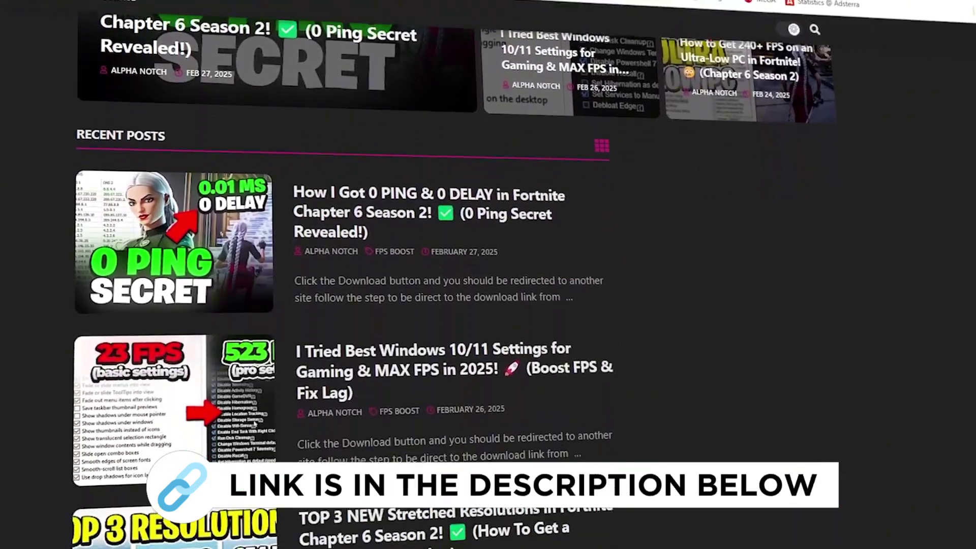
pyautogui.scroll(-6, 345, 275)
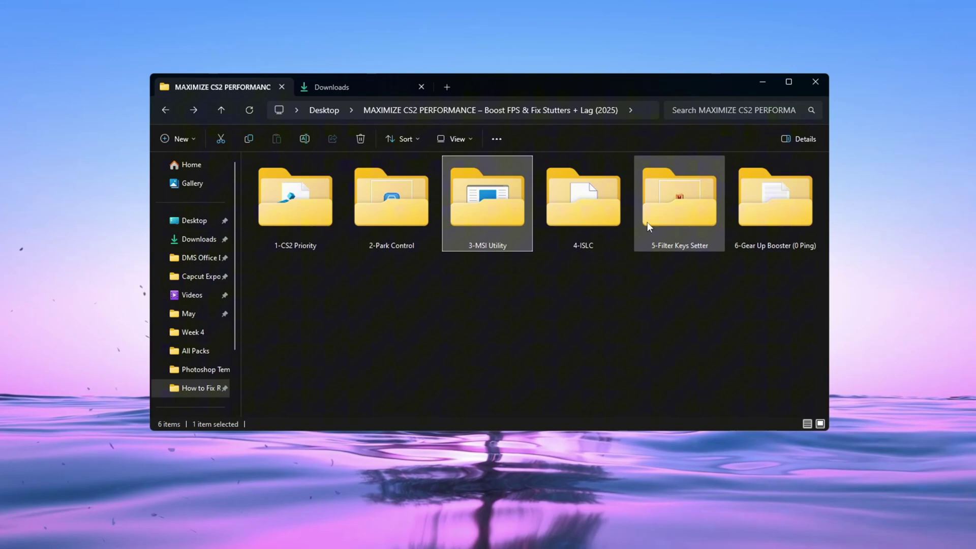
pyautogui.doubleClick(501, 249)
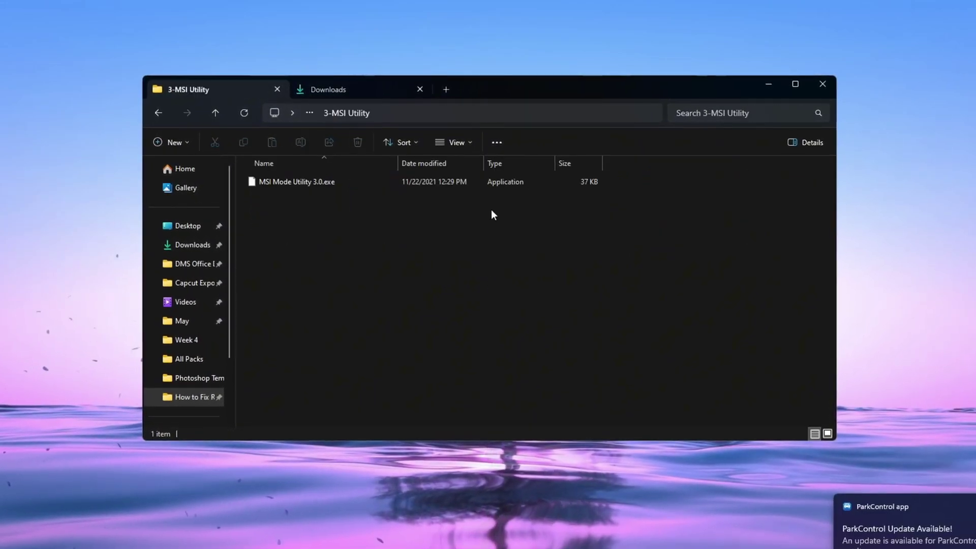
# Launch MSI Mode Utility 3.0 and keep High interrupt priority for the GeForce GTX 1650 SUPER and PEG10
pyautogui.click(261, 188)
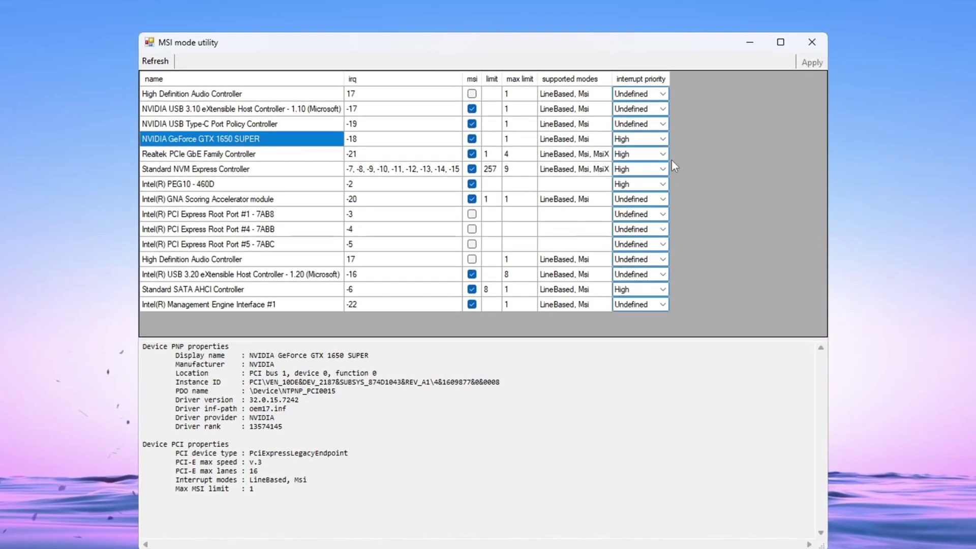
pyautogui.click(667, 137)
pyautogui.click(675, 144)
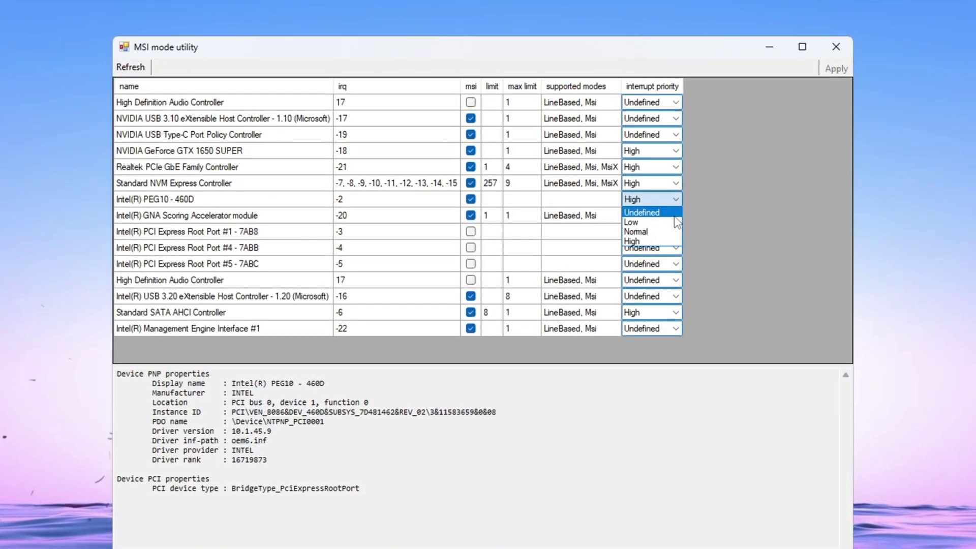
pyautogui.click(668, 244)
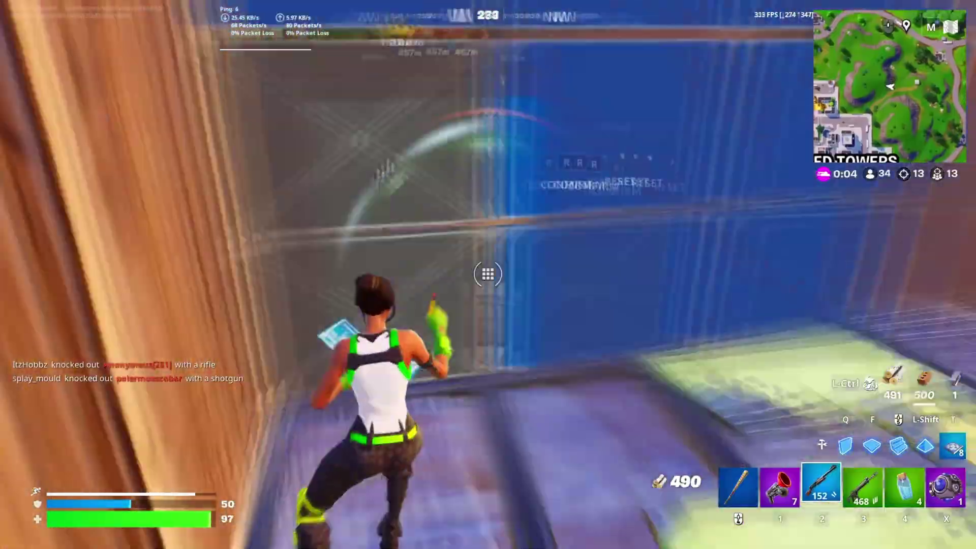
# Close the MSI mode utility and bring up GearUp Booster's Home page with Fortnite and Valorant
pyautogui.press('2')
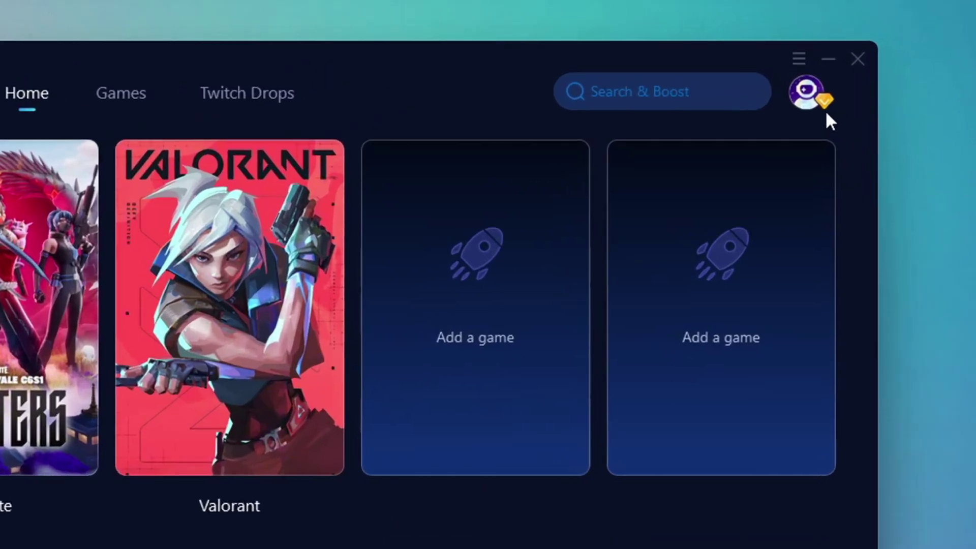
# Check the account profile and games list, then start boosting Fortnite from Home
pyautogui.click(812, 99)
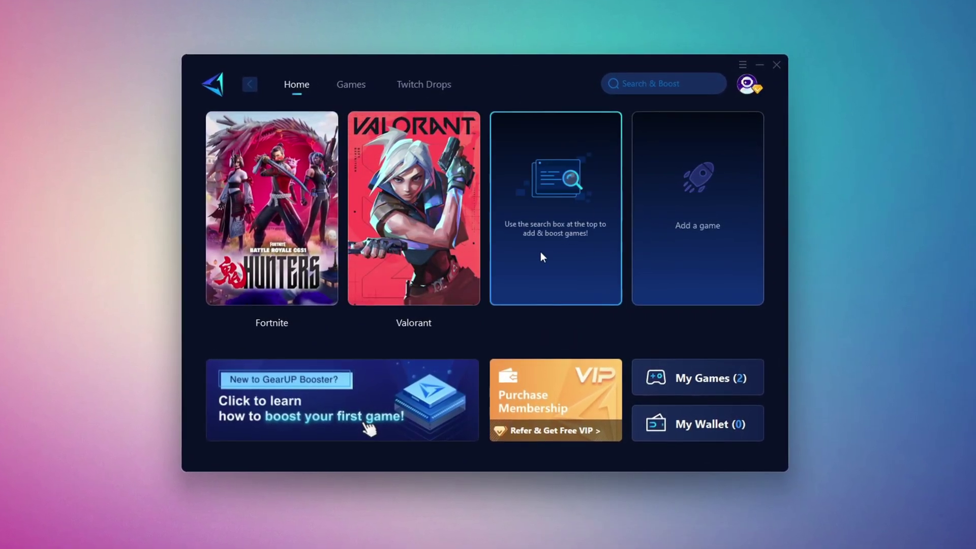
pyautogui.click(350, 84)
pyautogui.scroll(-10, 327, 200)
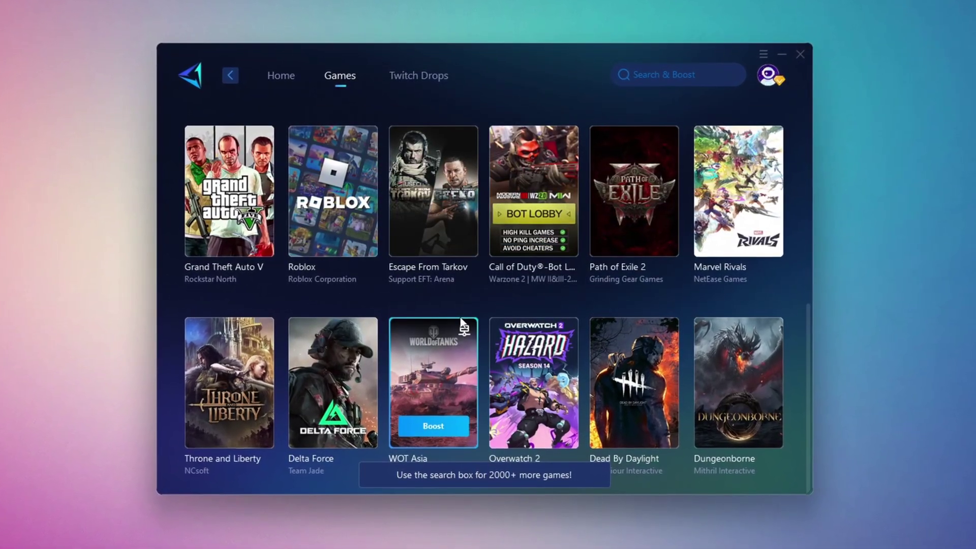
pyautogui.click(278, 77)
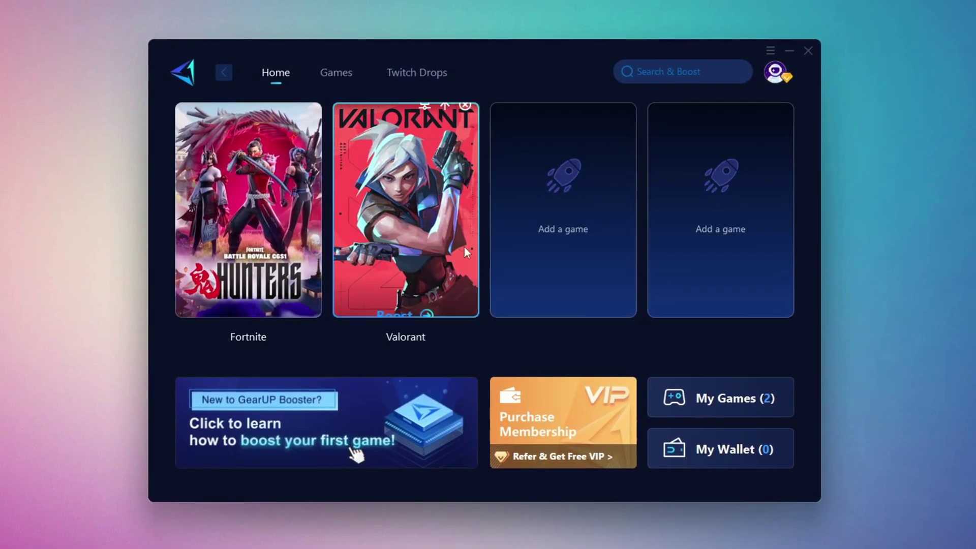
pyautogui.moveTo(342, 121)
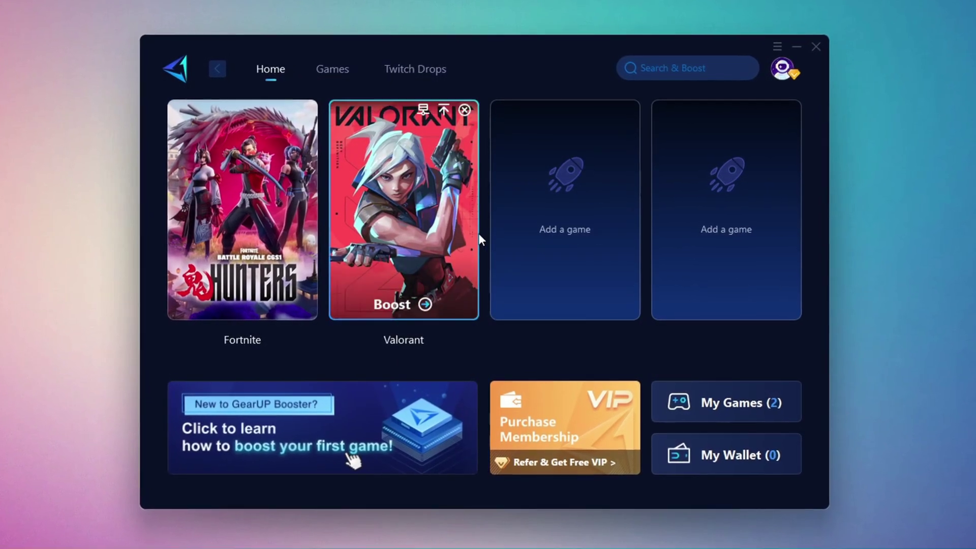
pyautogui.moveTo(303, 179)
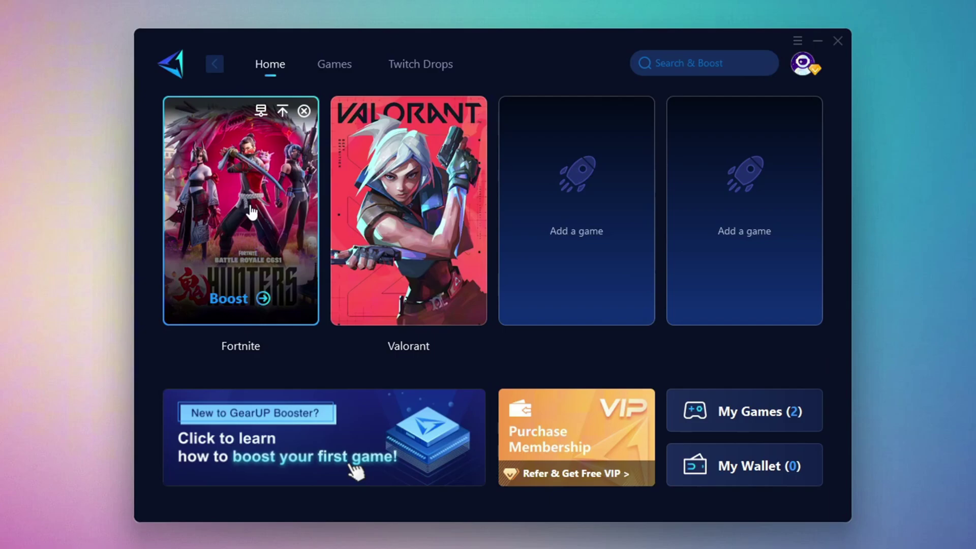
pyautogui.click(231, 300)
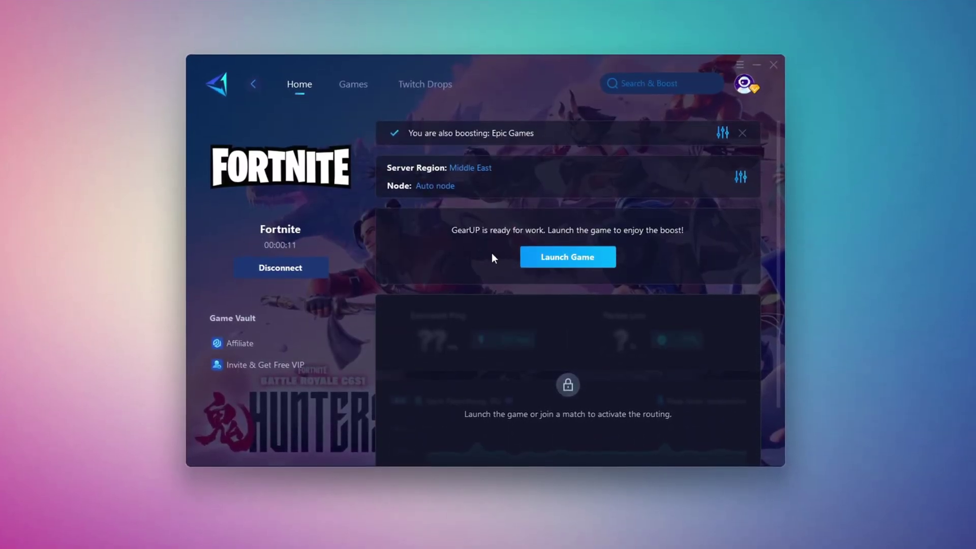
# Review the region and node lists, keeping Middle East and Auto node for Fortnite
pyautogui.click(473, 173)
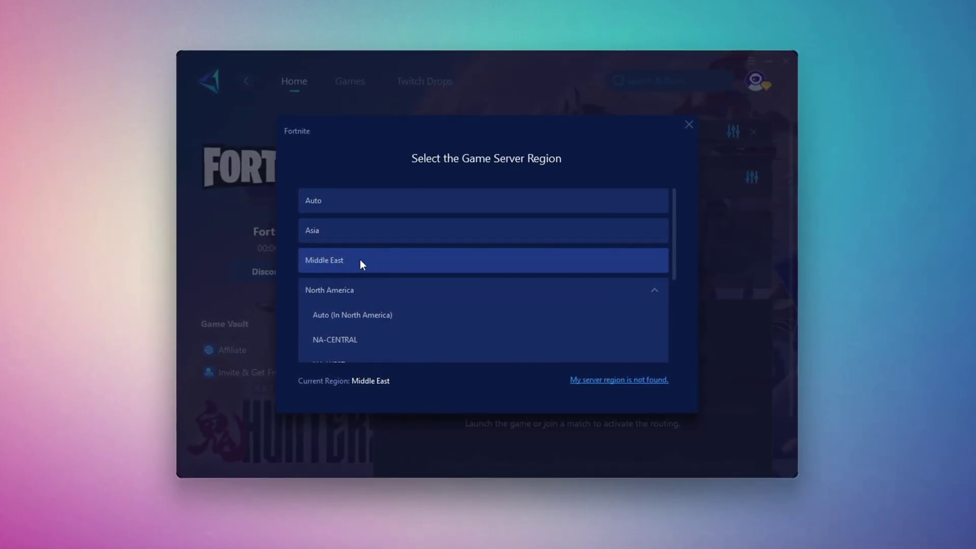
pyautogui.click(691, 124)
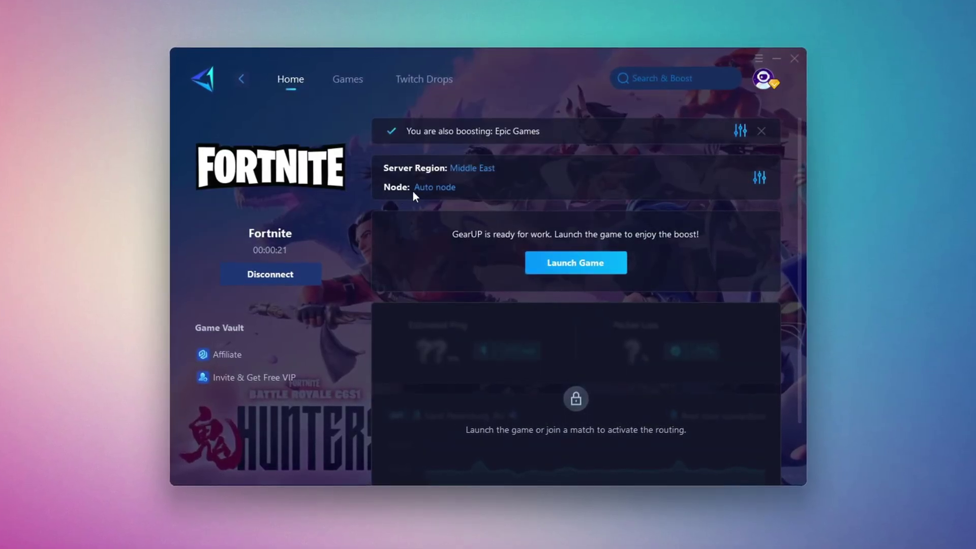
pyautogui.click(434, 187)
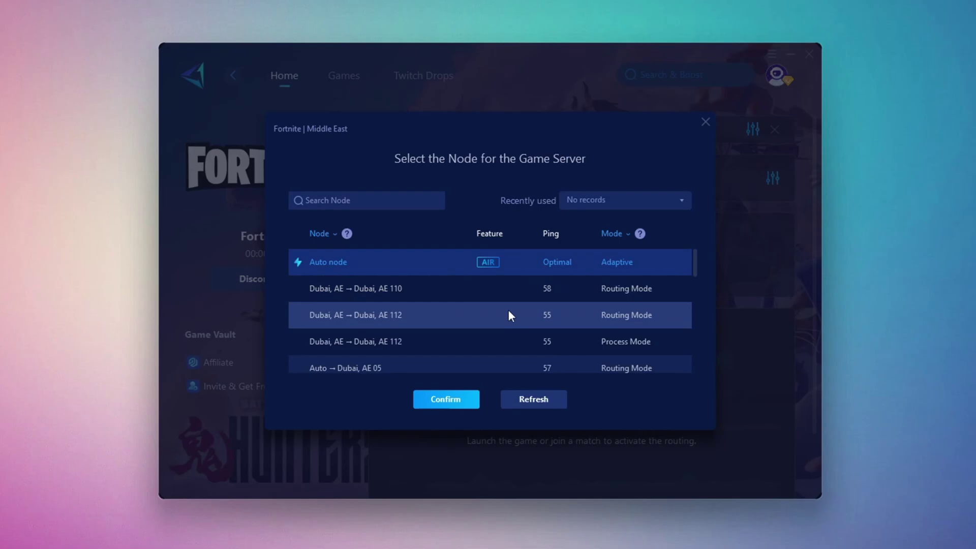
pyautogui.click(705, 122)
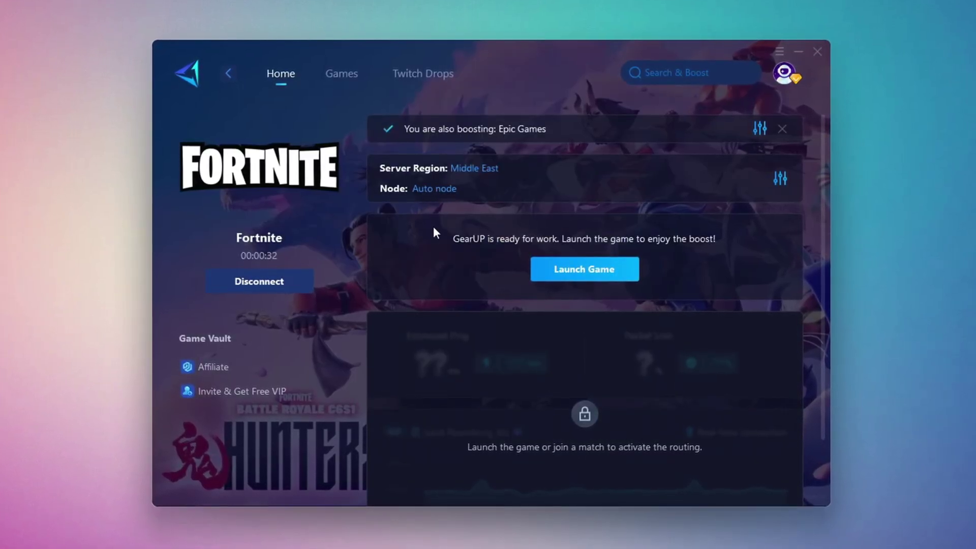
# Close GearUp Booster and scroll File Explorer down to the 4-ISLC folder
pyautogui.click(827, 51)
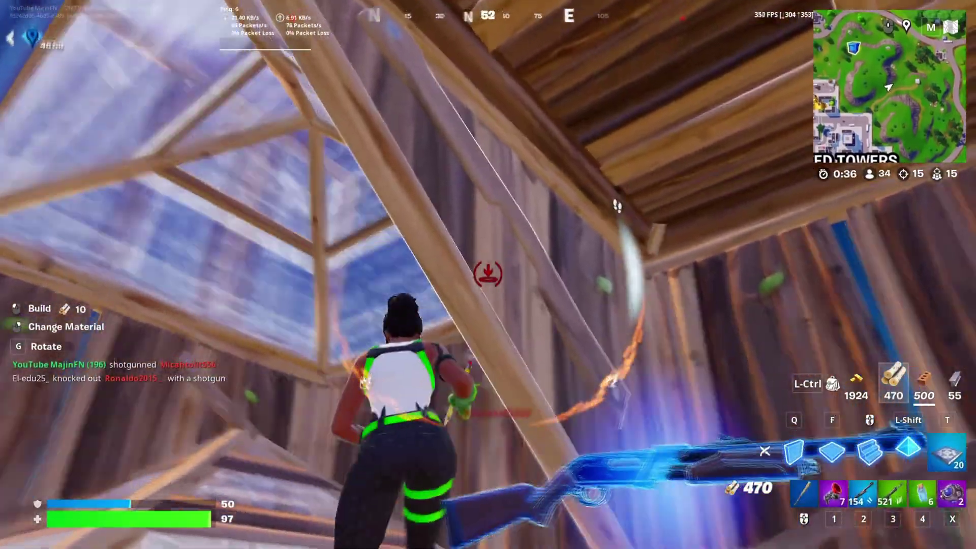
pyautogui.press('2')
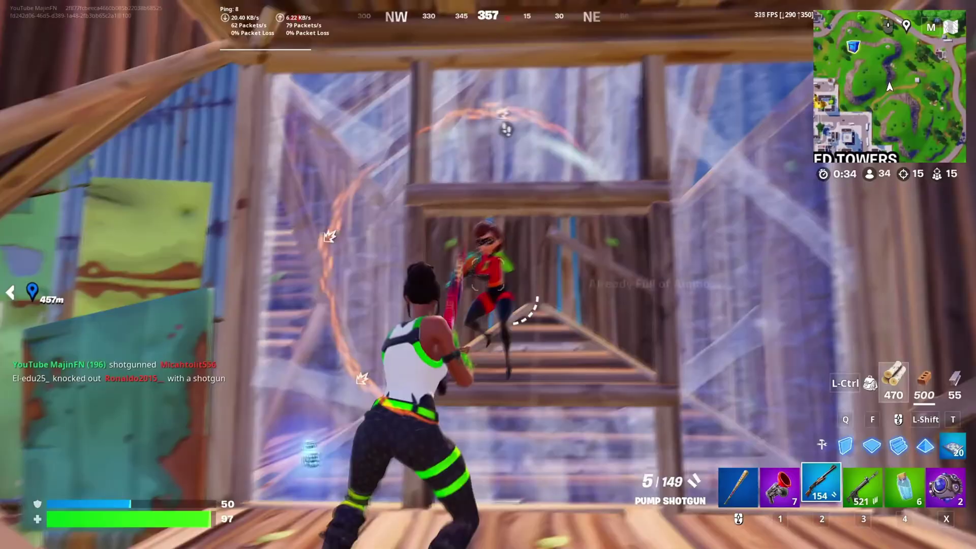
pyautogui.click(487, 274)
pyautogui.click(487, 274)
pyautogui.press('3')
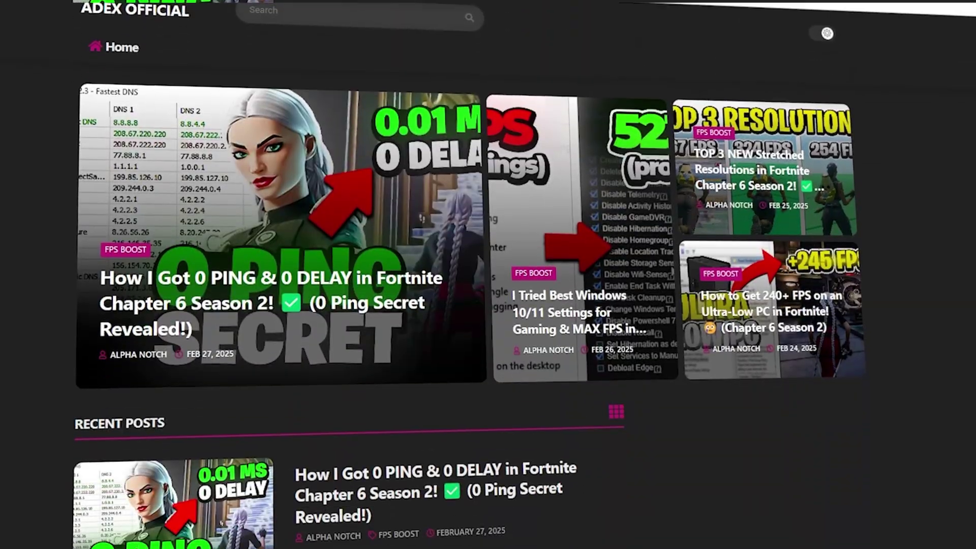
pyautogui.scroll(-6, 488, 274)
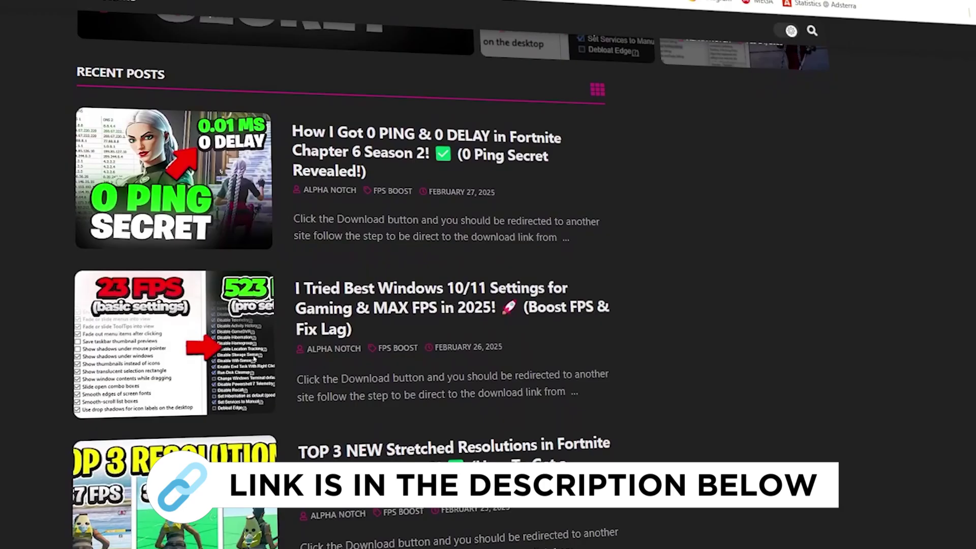
pyautogui.scroll(-10, 356, 254)
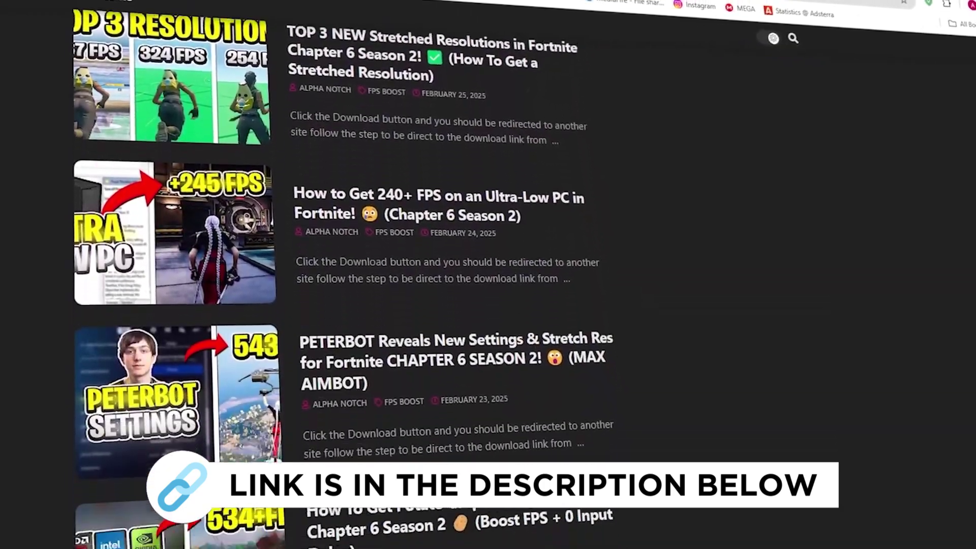
pyautogui.scroll(-3, 356, 254)
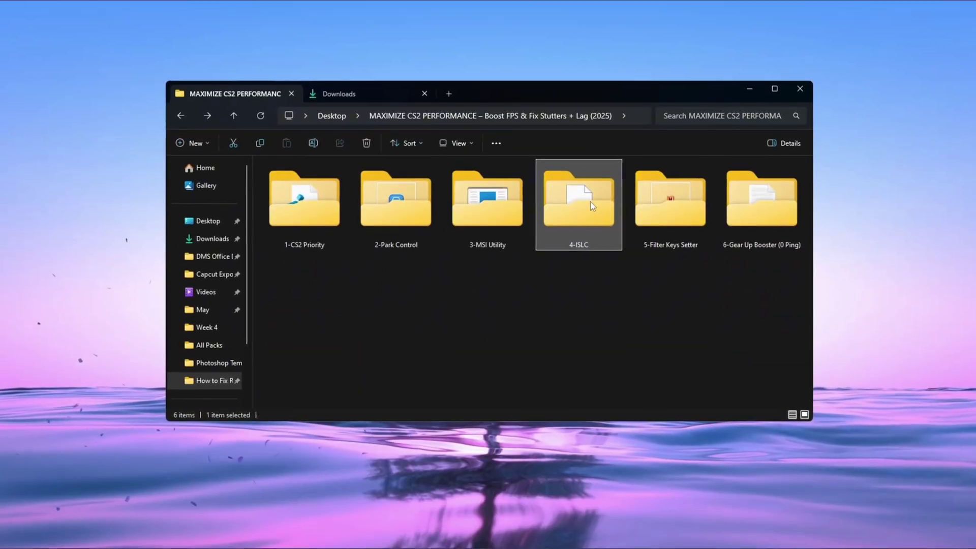
# Launch Intelligent standby list cleaner ISLC.exe from 4-ISLC and centre its window
pyautogui.doubleClick(584, 200)
pyautogui.click(279, 181)
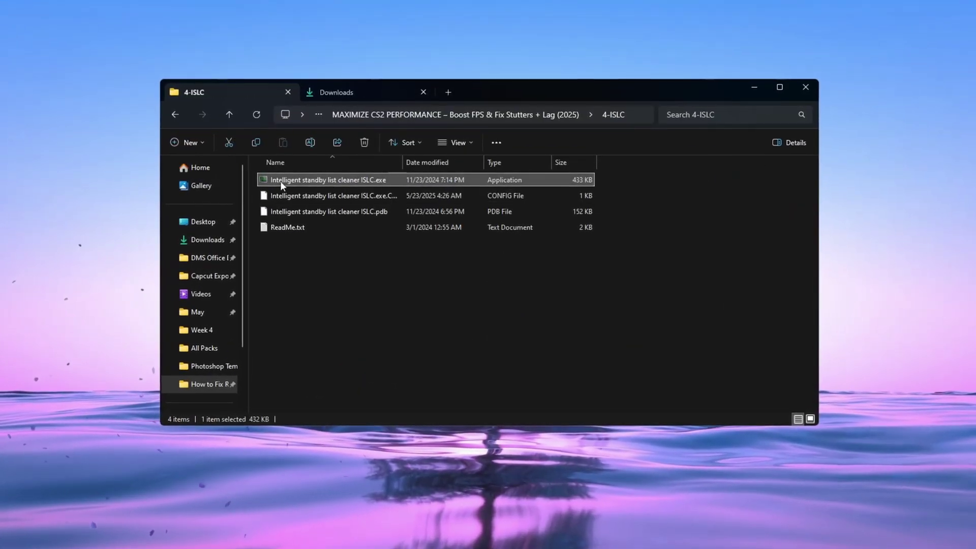
pyautogui.doubleClick(315, 181)
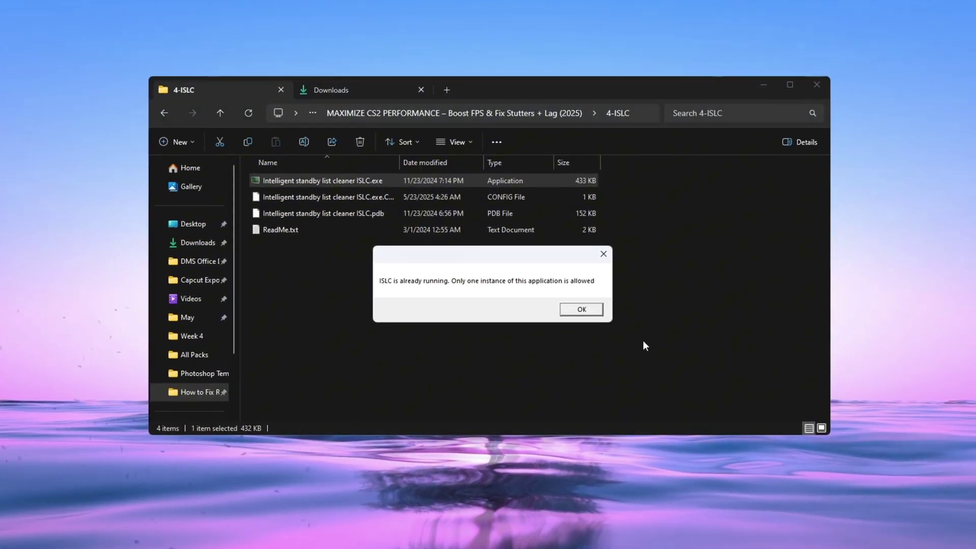
pyautogui.press('Return')
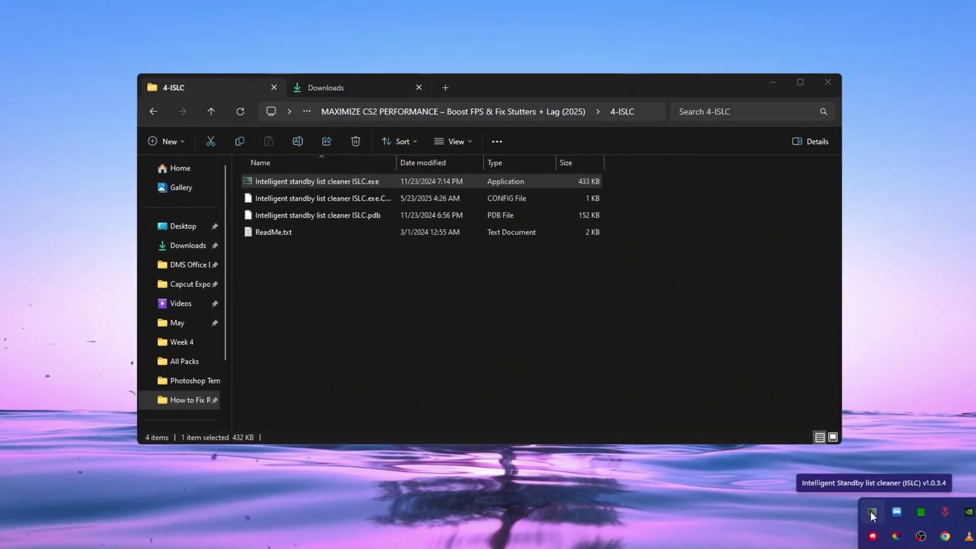
pyautogui.doubleClick(862, 503)
pyautogui.click(775, 81)
pyautogui.moveTo(270, 80); pyautogui.dragTo(503, 112)
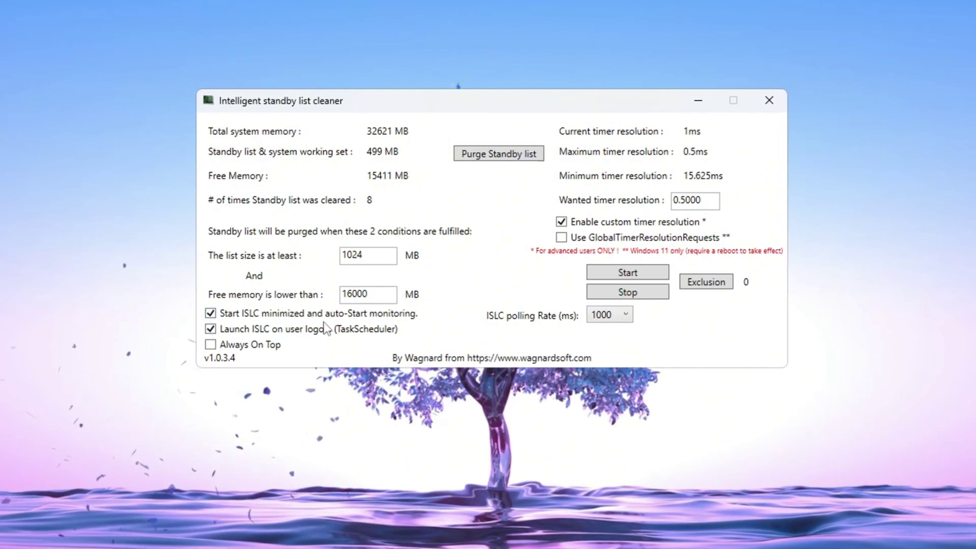
# Disable start at logon, set 0.5000 timer resolution and 1000 polling, start, and purge
pyautogui.click(208, 331)
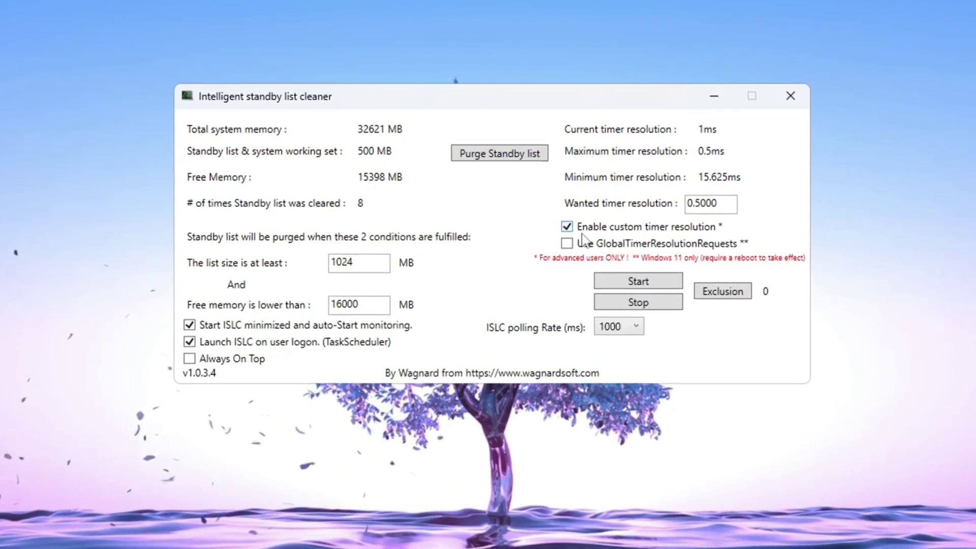
pyautogui.click(722, 205)
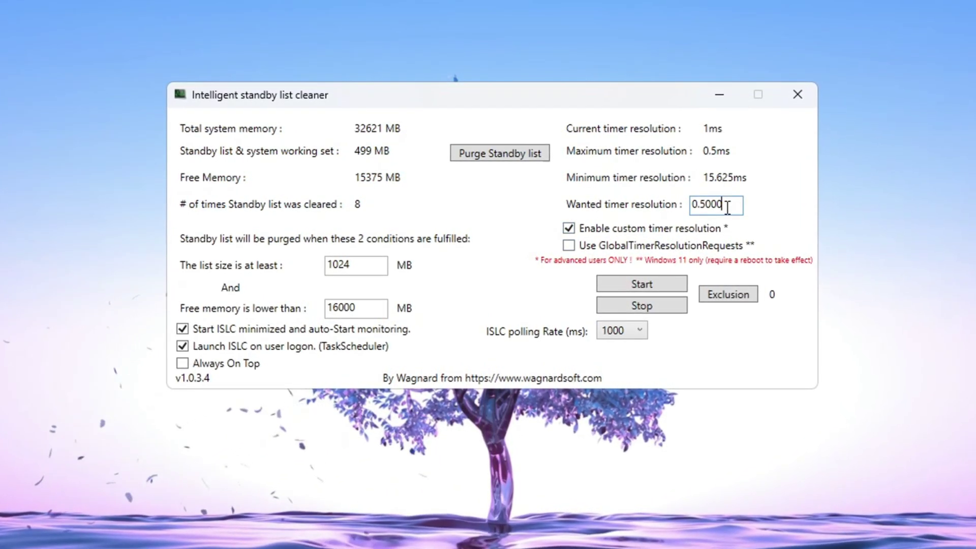
pyautogui.doubleClick(727, 205)
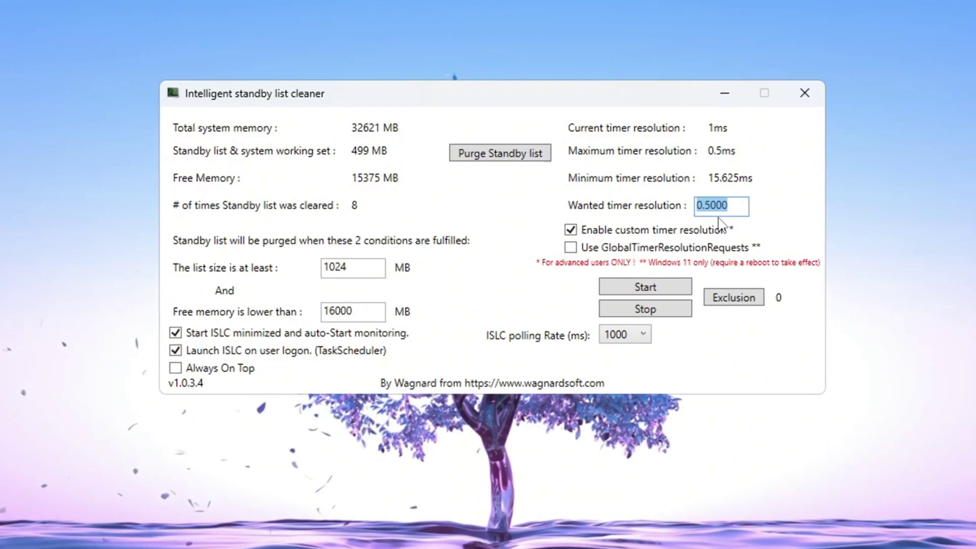
pyautogui.click(627, 337)
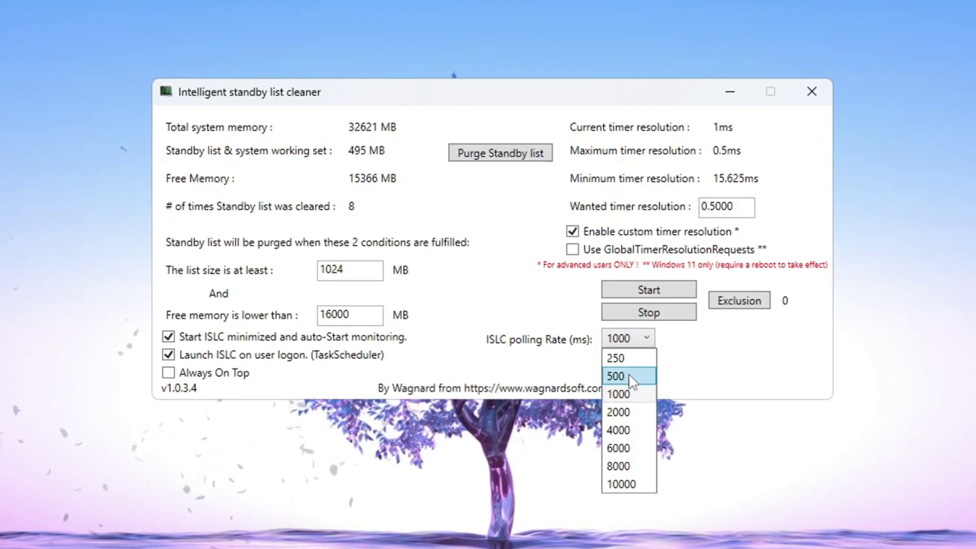
pyautogui.click(615, 353)
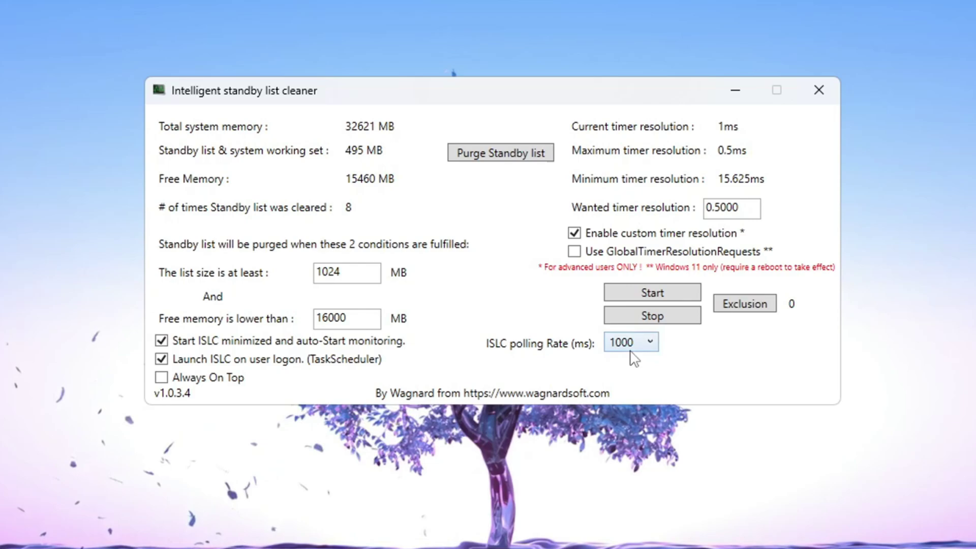
pyautogui.click(630, 349)
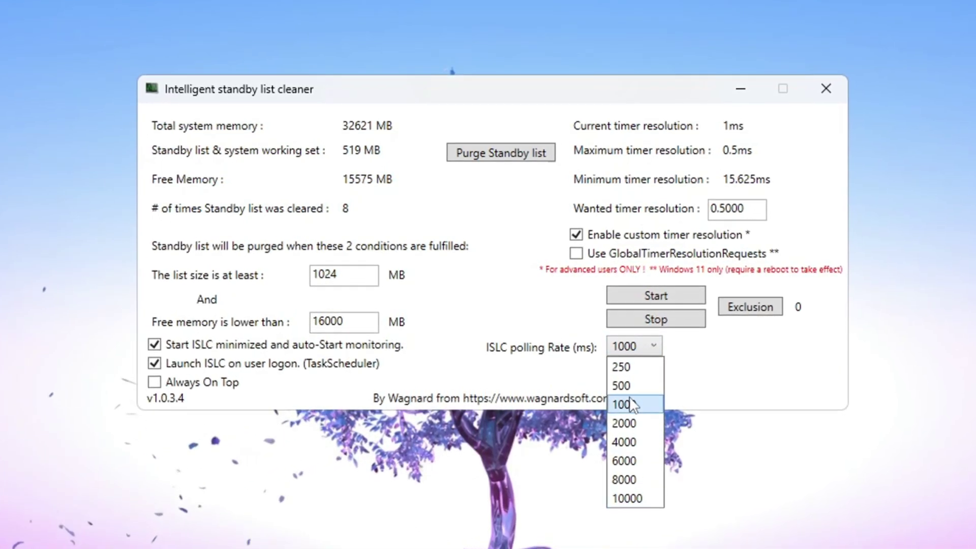
pyautogui.click(630, 404)
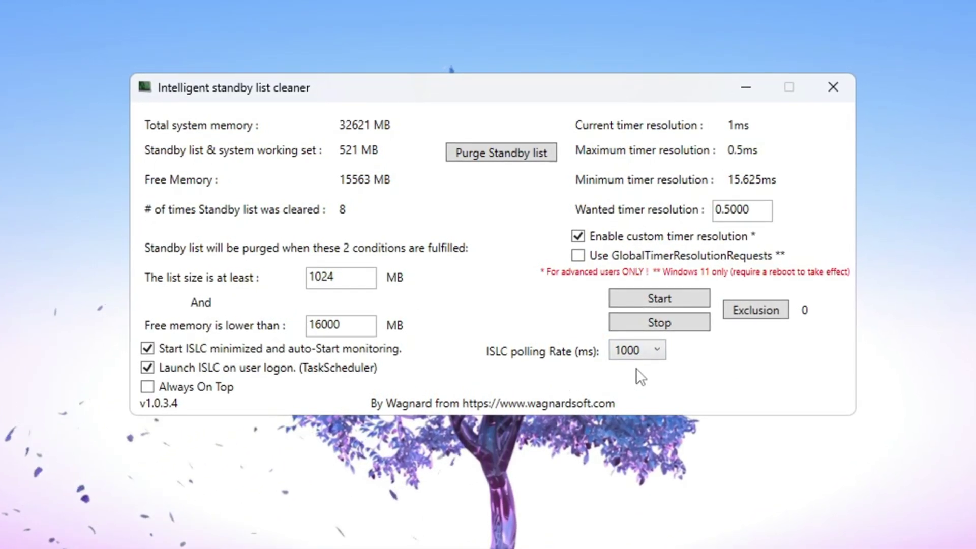
pyautogui.click(666, 300)
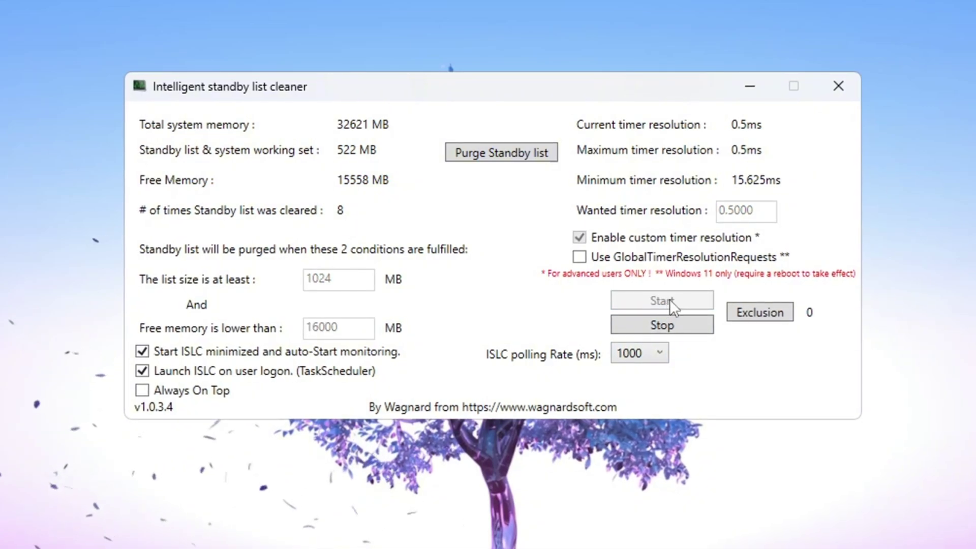
pyautogui.click(516, 151)
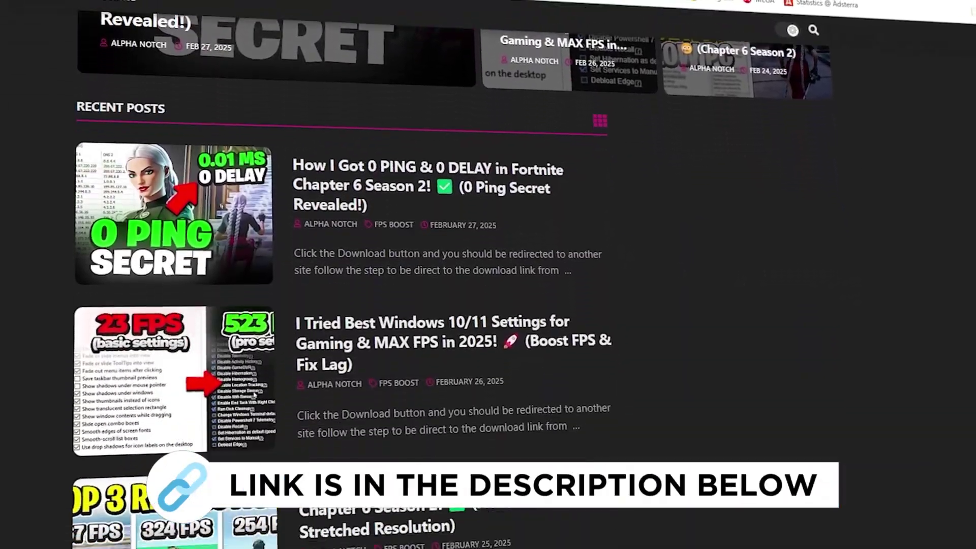
# Scroll the Recent Posts section down to the PETERBOT settings post
pyautogui.scroll(-9, 341, 274)
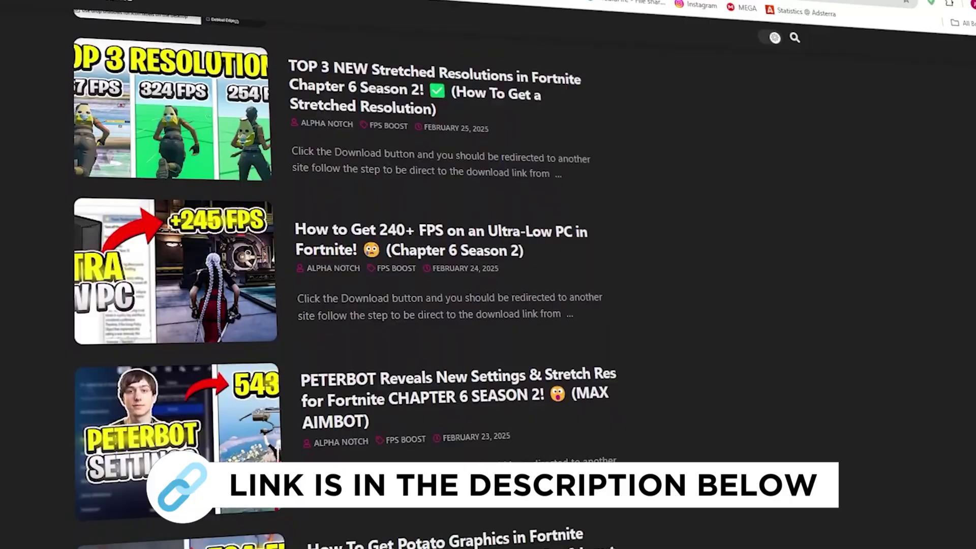
pyautogui.scroll(-3, 341, 274)
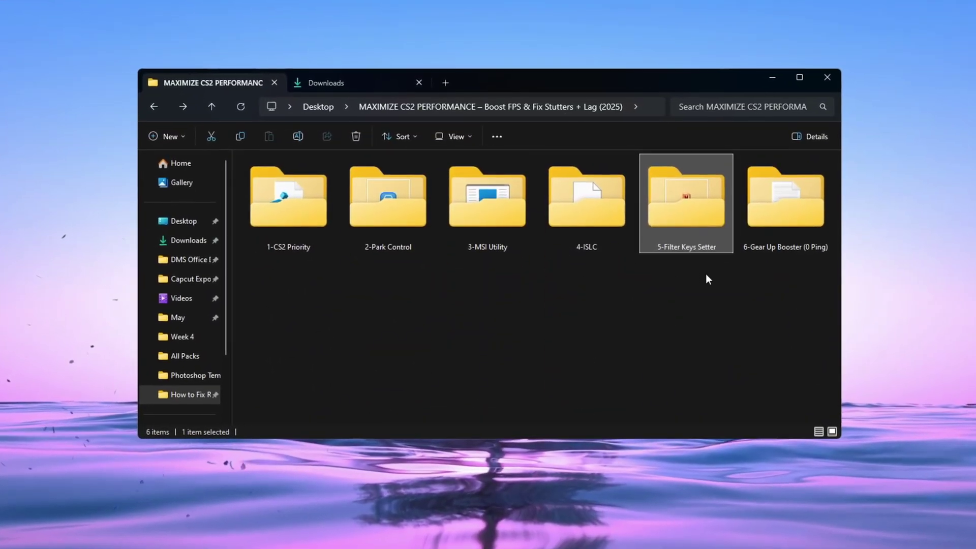
# Run FilterKeysSetter.exe from the 5-Filter Keys Setter folder and move its dialog up
pyautogui.doubleClick(686, 203)
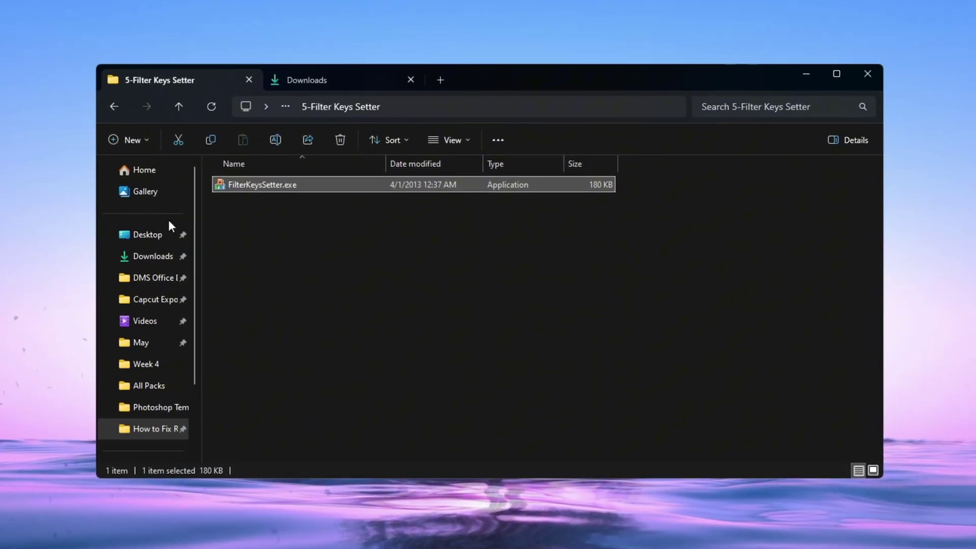
pyautogui.doubleClick(323, 192)
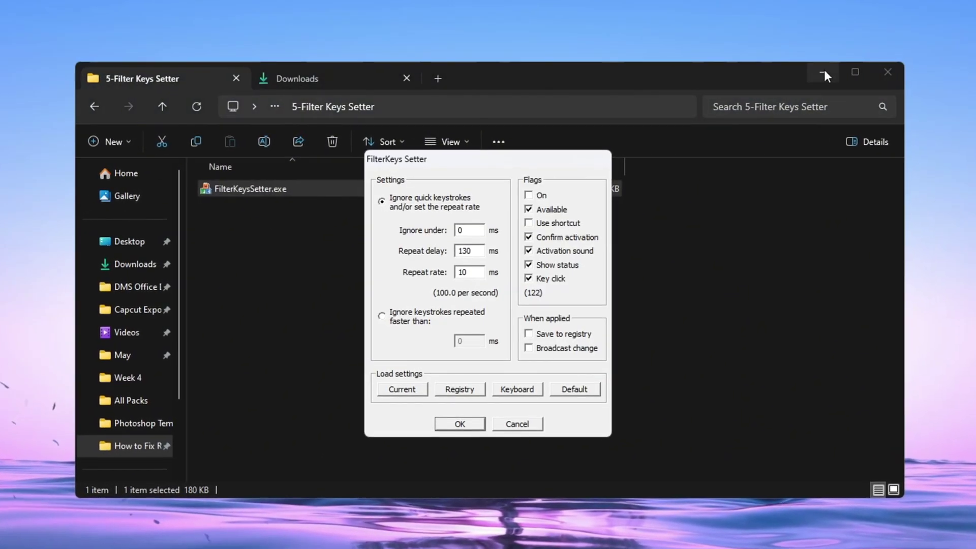
pyautogui.click(819, 71)
pyautogui.moveTo(474, 161); pyautogui.dragTo(464, 77)
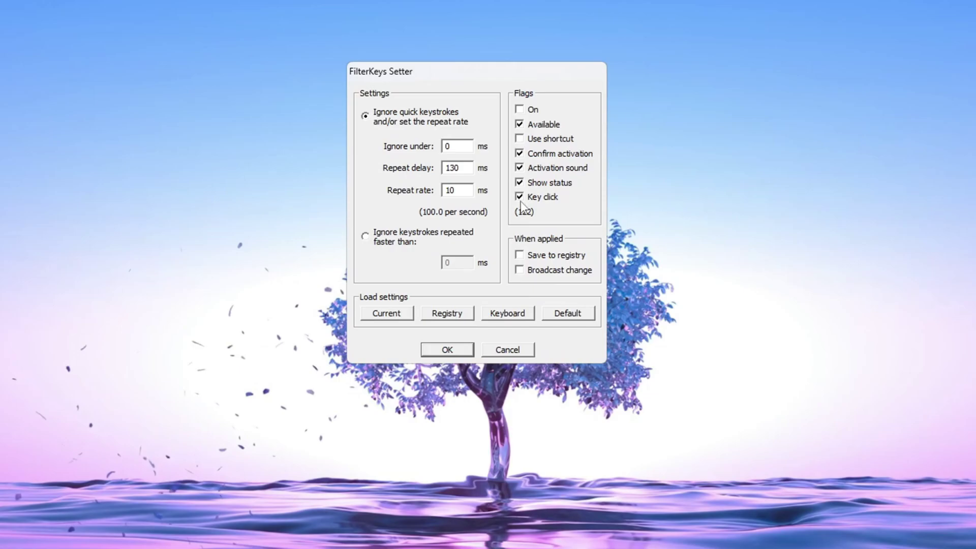
# Keep 0 ms ignore, 130 ms repeat delay and 10 ms repeat rate, saving to registry
pyautogui.doubleClick(447, 147)
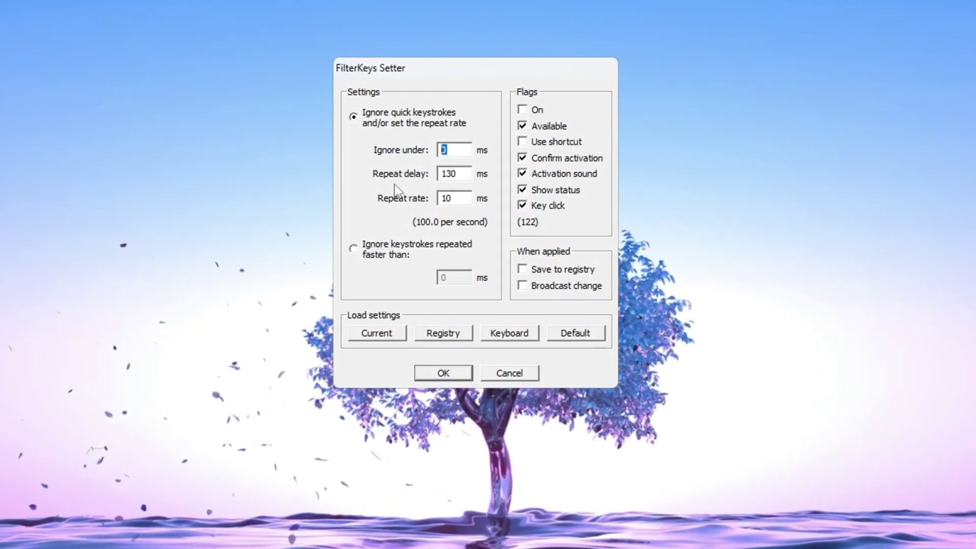
pyautogui.press('Tab')
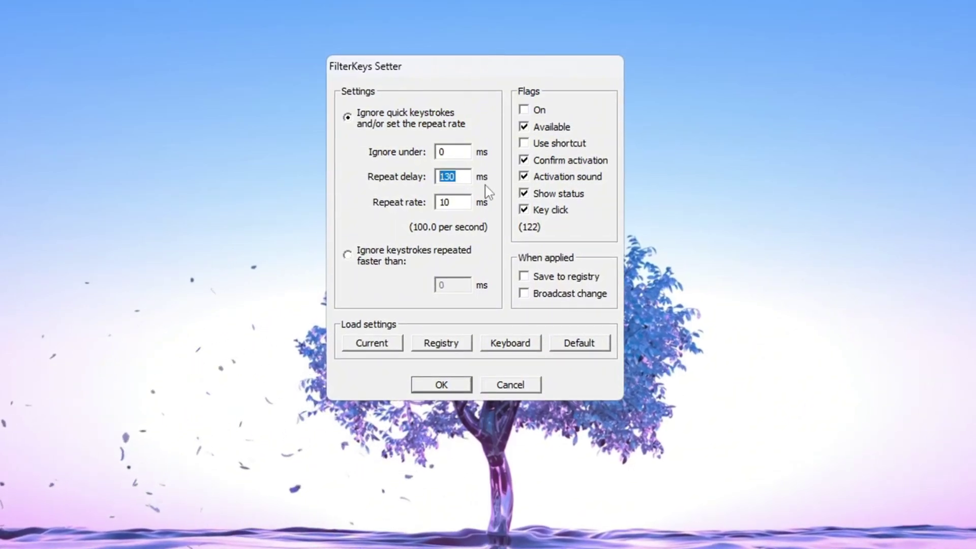
pyautogui.press('Tab')
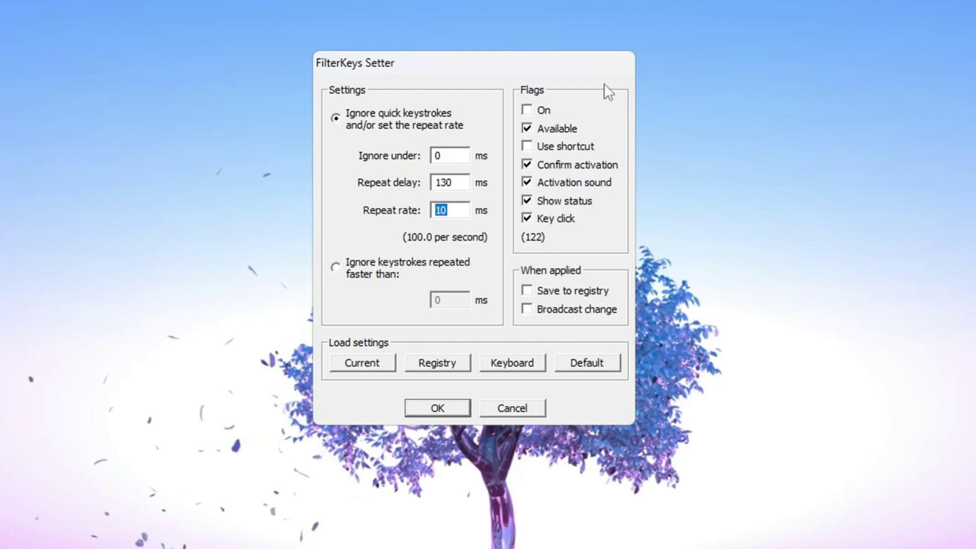
pyautogui.click(527, 295)
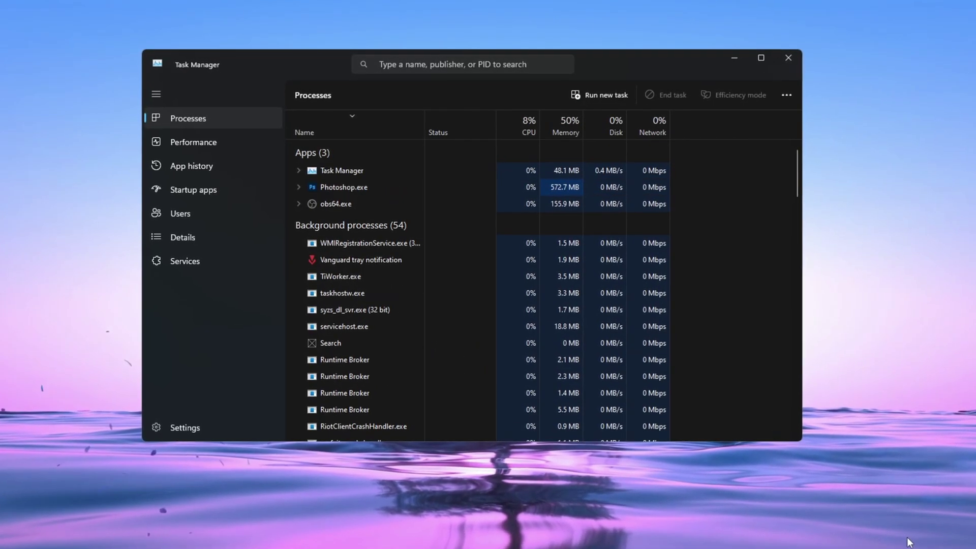
# Show Task Manager's Startup apps list and scroll through its entries
pyautogui.click(227, 198)
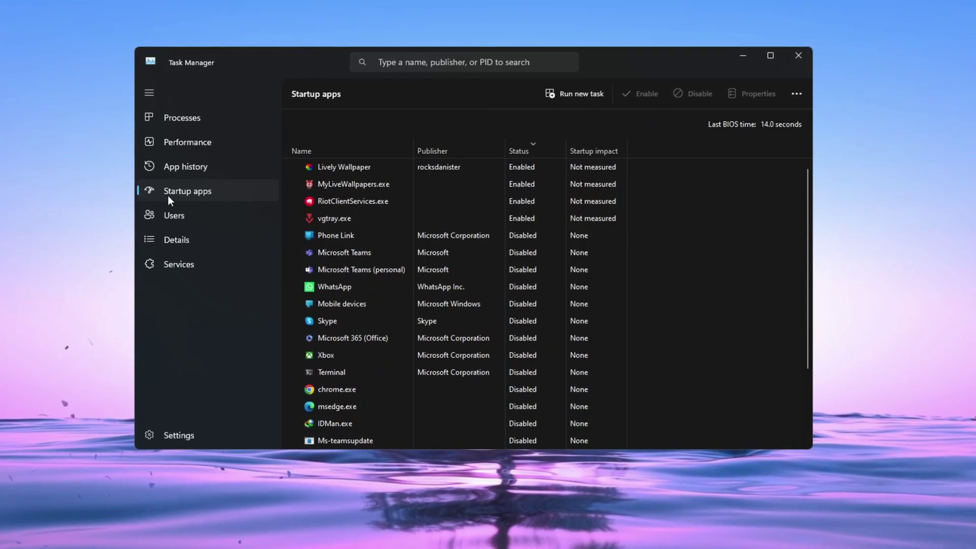
pyautogui.scroll(-2, 445, 218)
pyautogui.scroll(3, 439, 219)
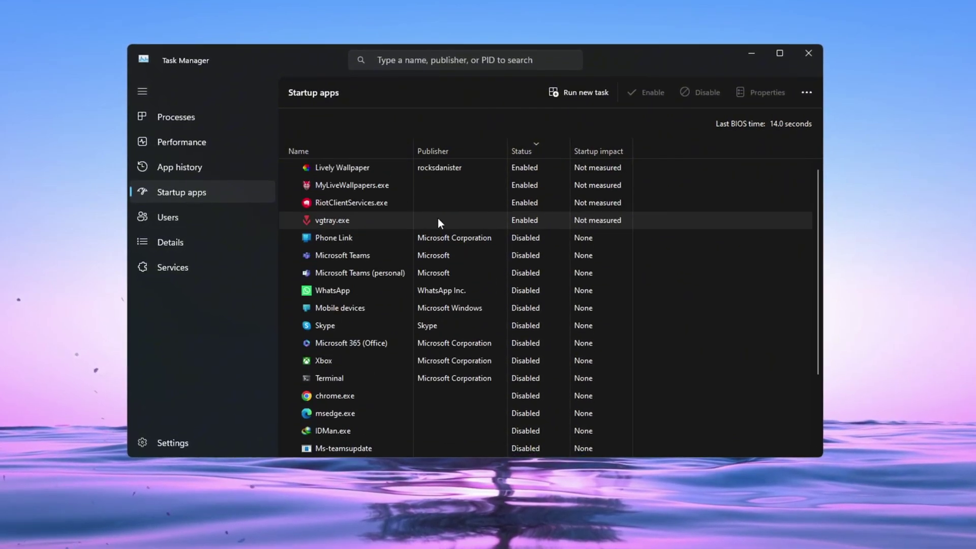
pyautogui.scroll(-2, 455, 266)
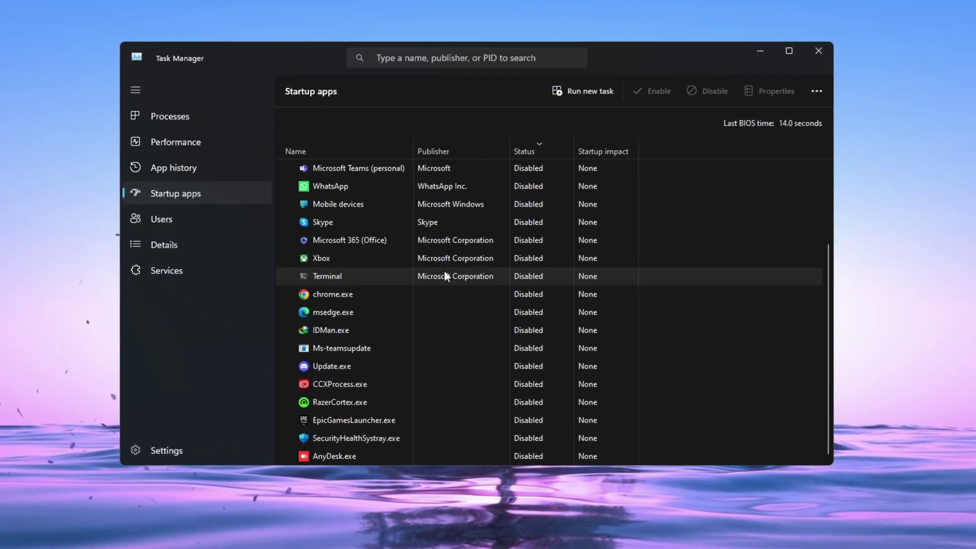
pyautogui.scroll(2, 448, 272)
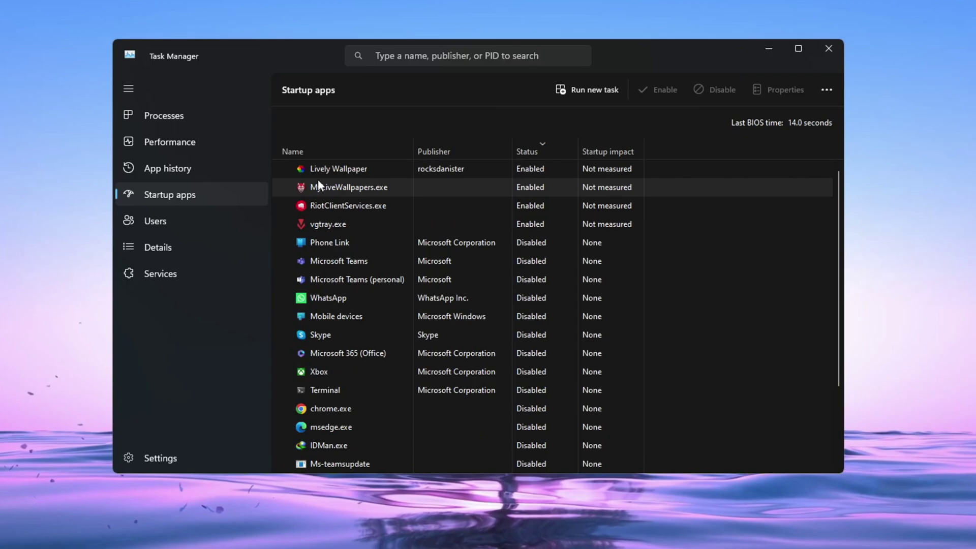
# Inspect options for Lively Wallpaper, MyLiveWallpapers.exe and RiotClientServices.exe, leaving them enabled
pyautogui.rightClick(536, 169)
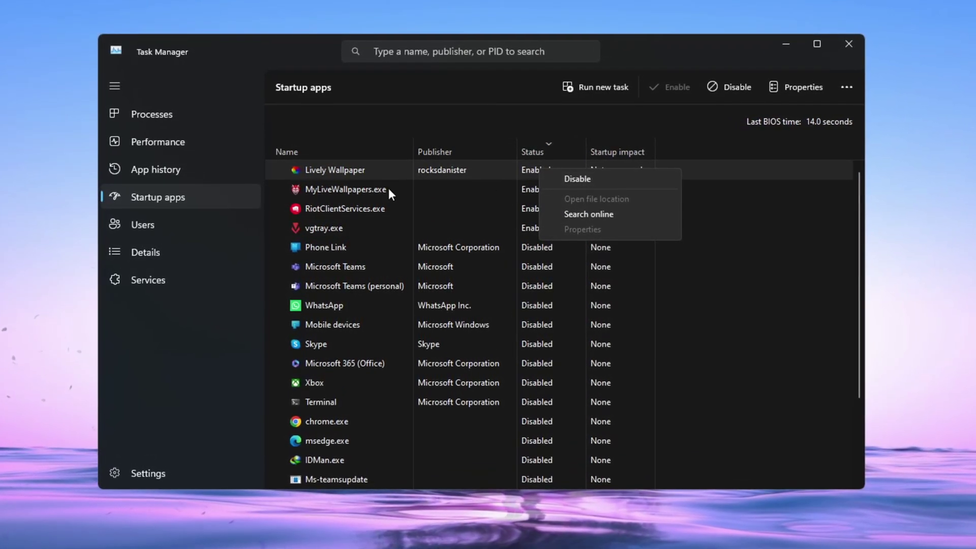
pyautogui.click(406, 189)
pyautogui.rightClick(543, 193)
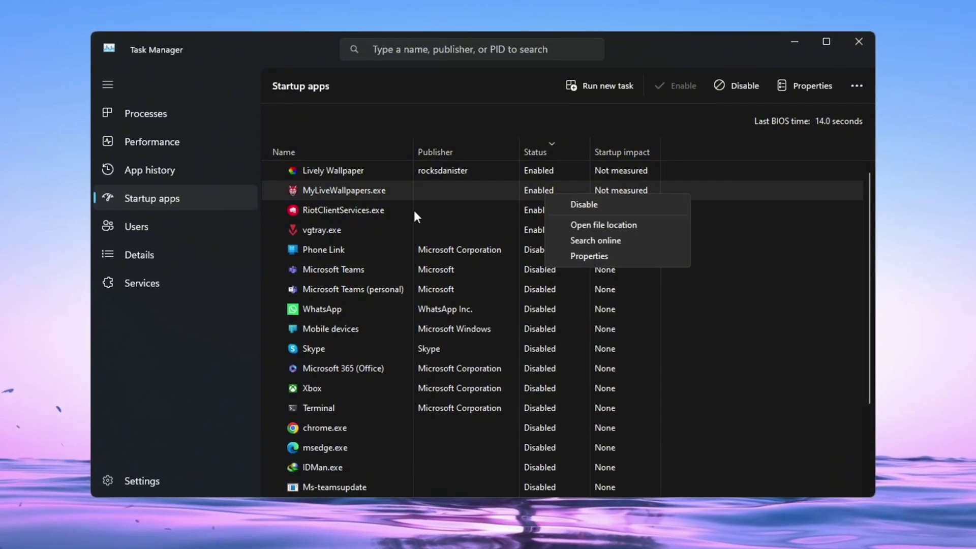
pyautogui.click(414, 209)
pyautogui.rightClick(553, 213)
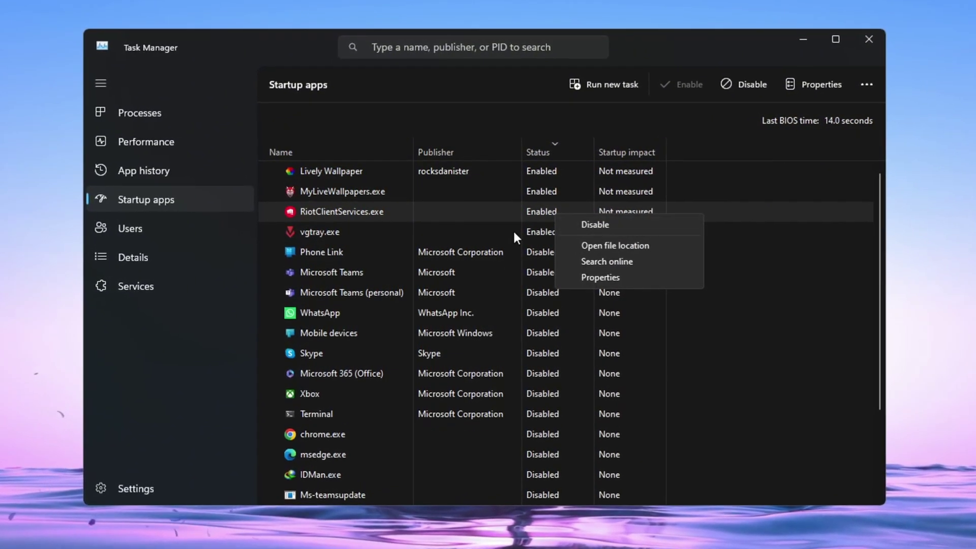
pyautogui.click(349, 230)
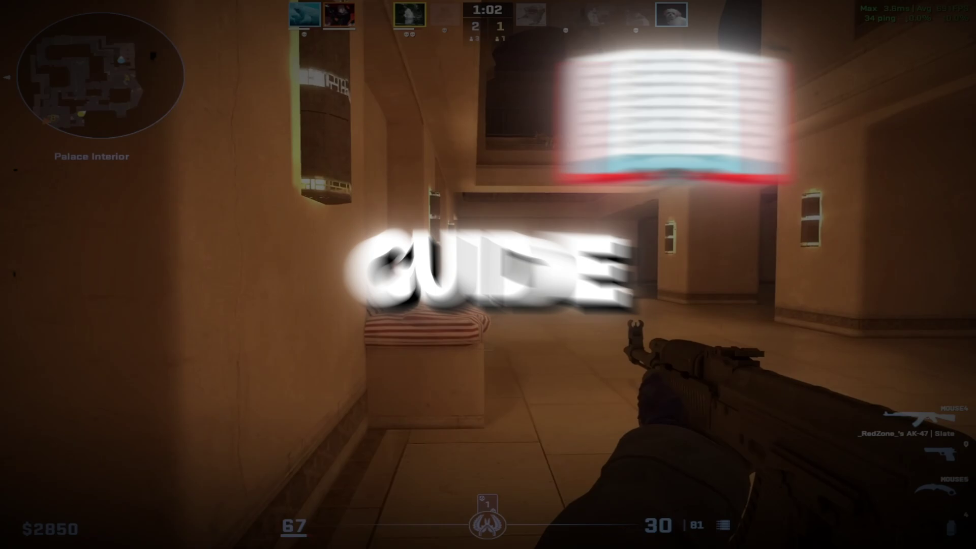